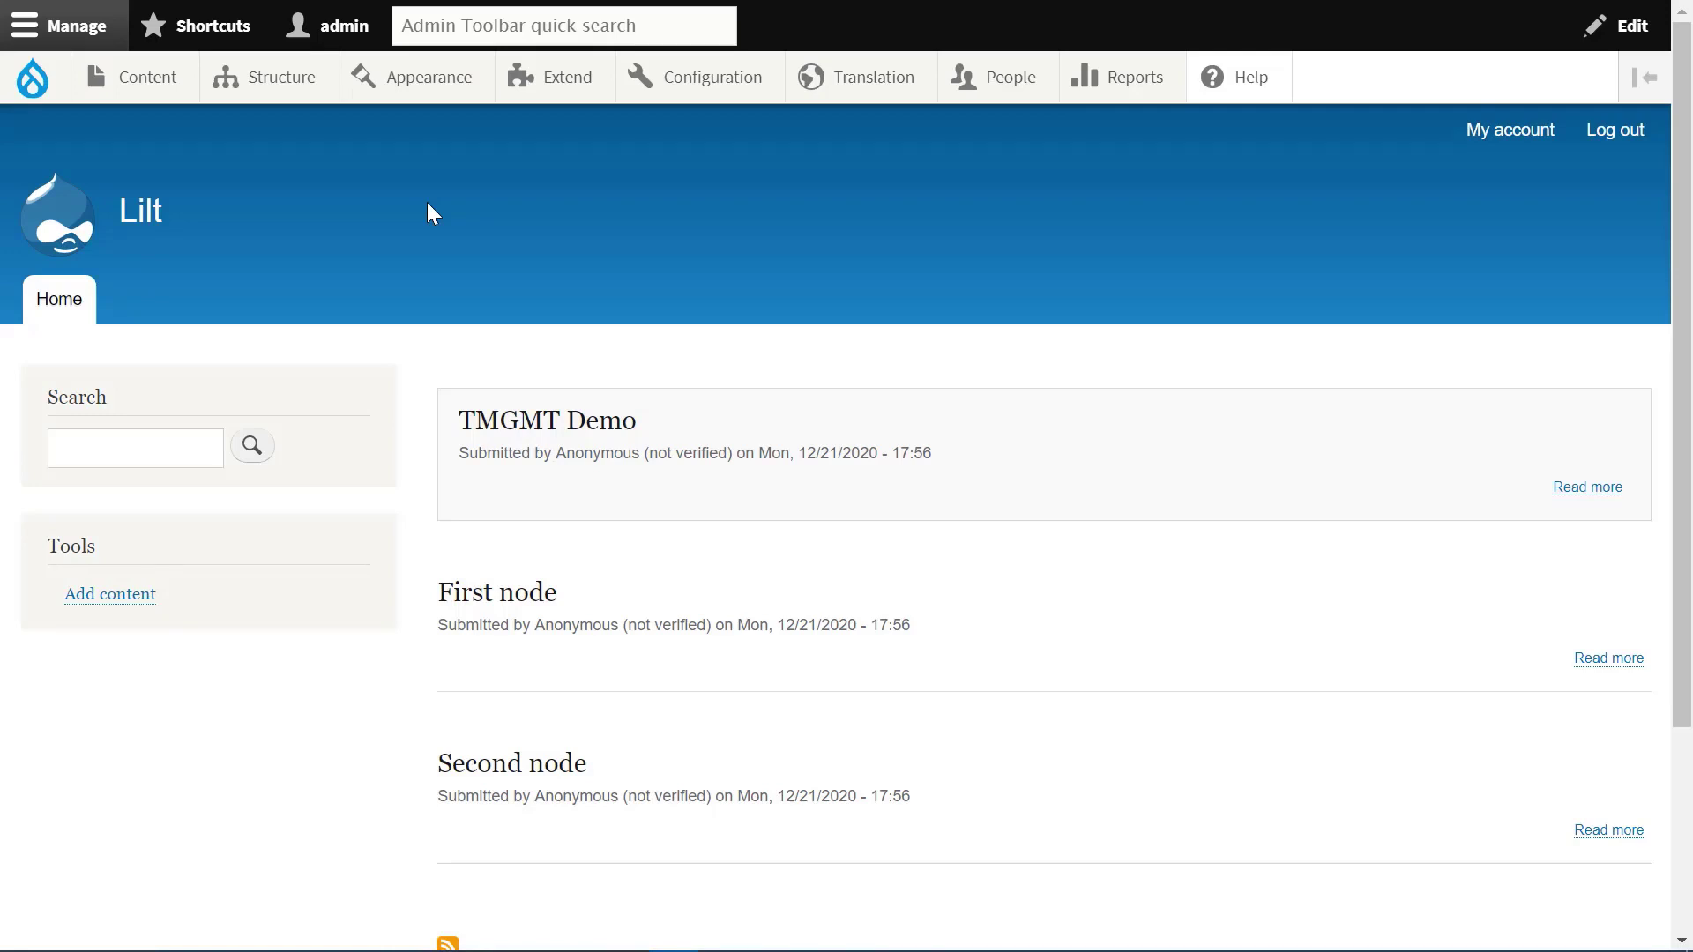
Create a translatable node titled 'New Product', paste its four body paragraphs, and save it
mouse_move(139, 88)
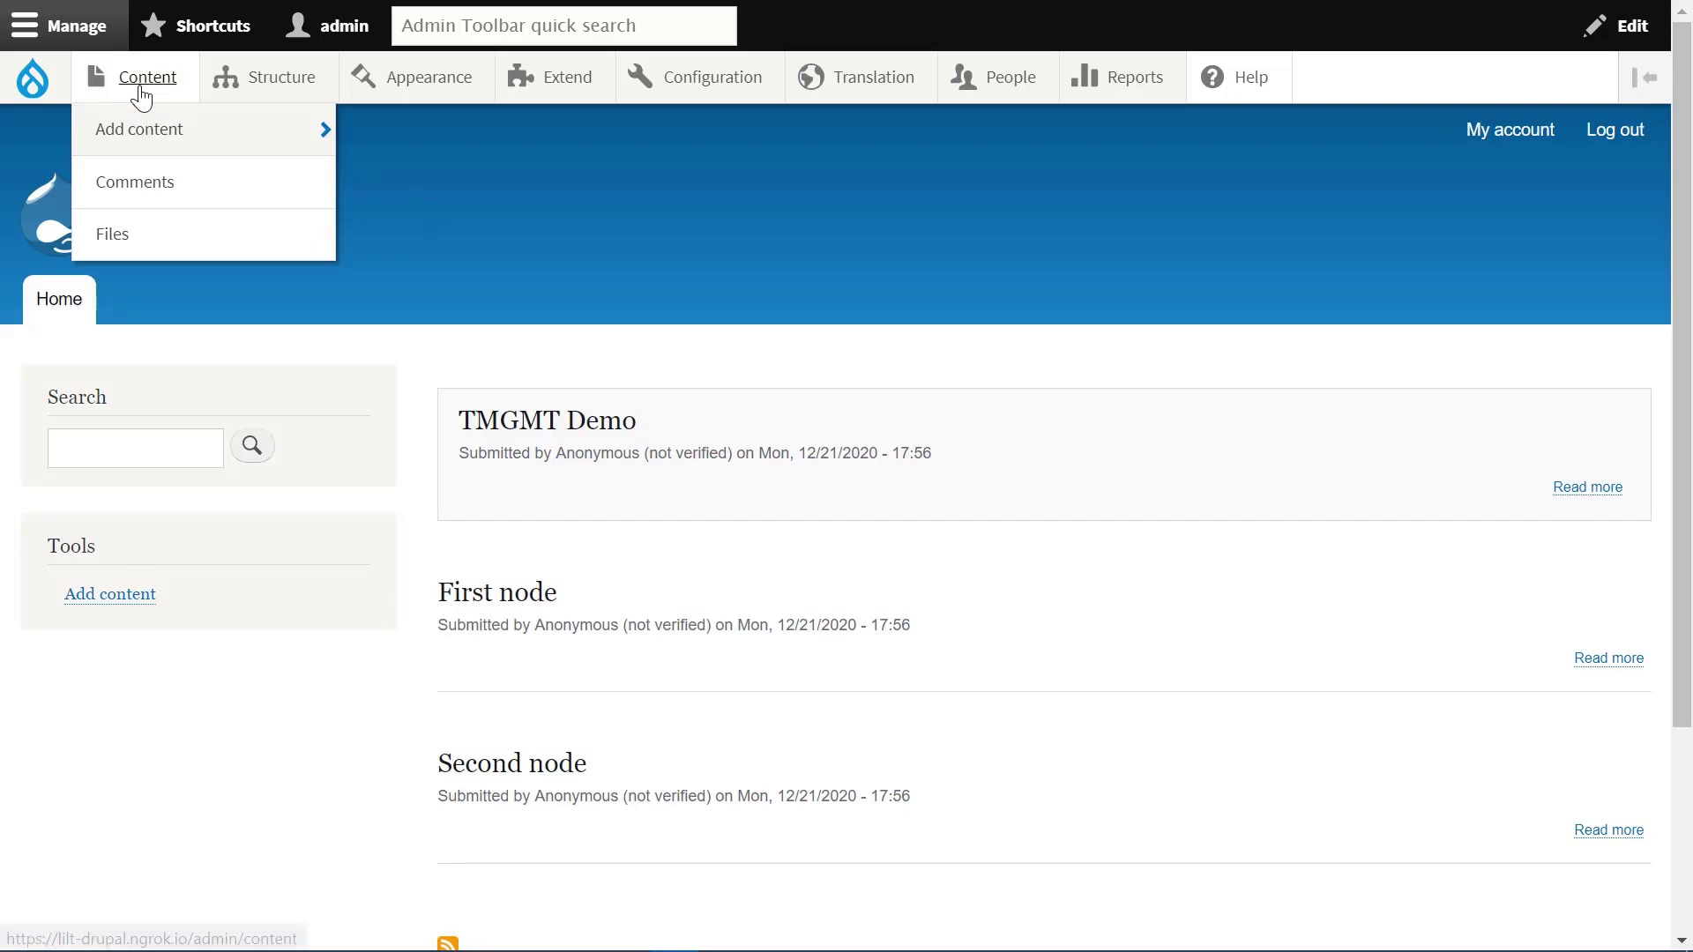
mouse_move(326, 130)
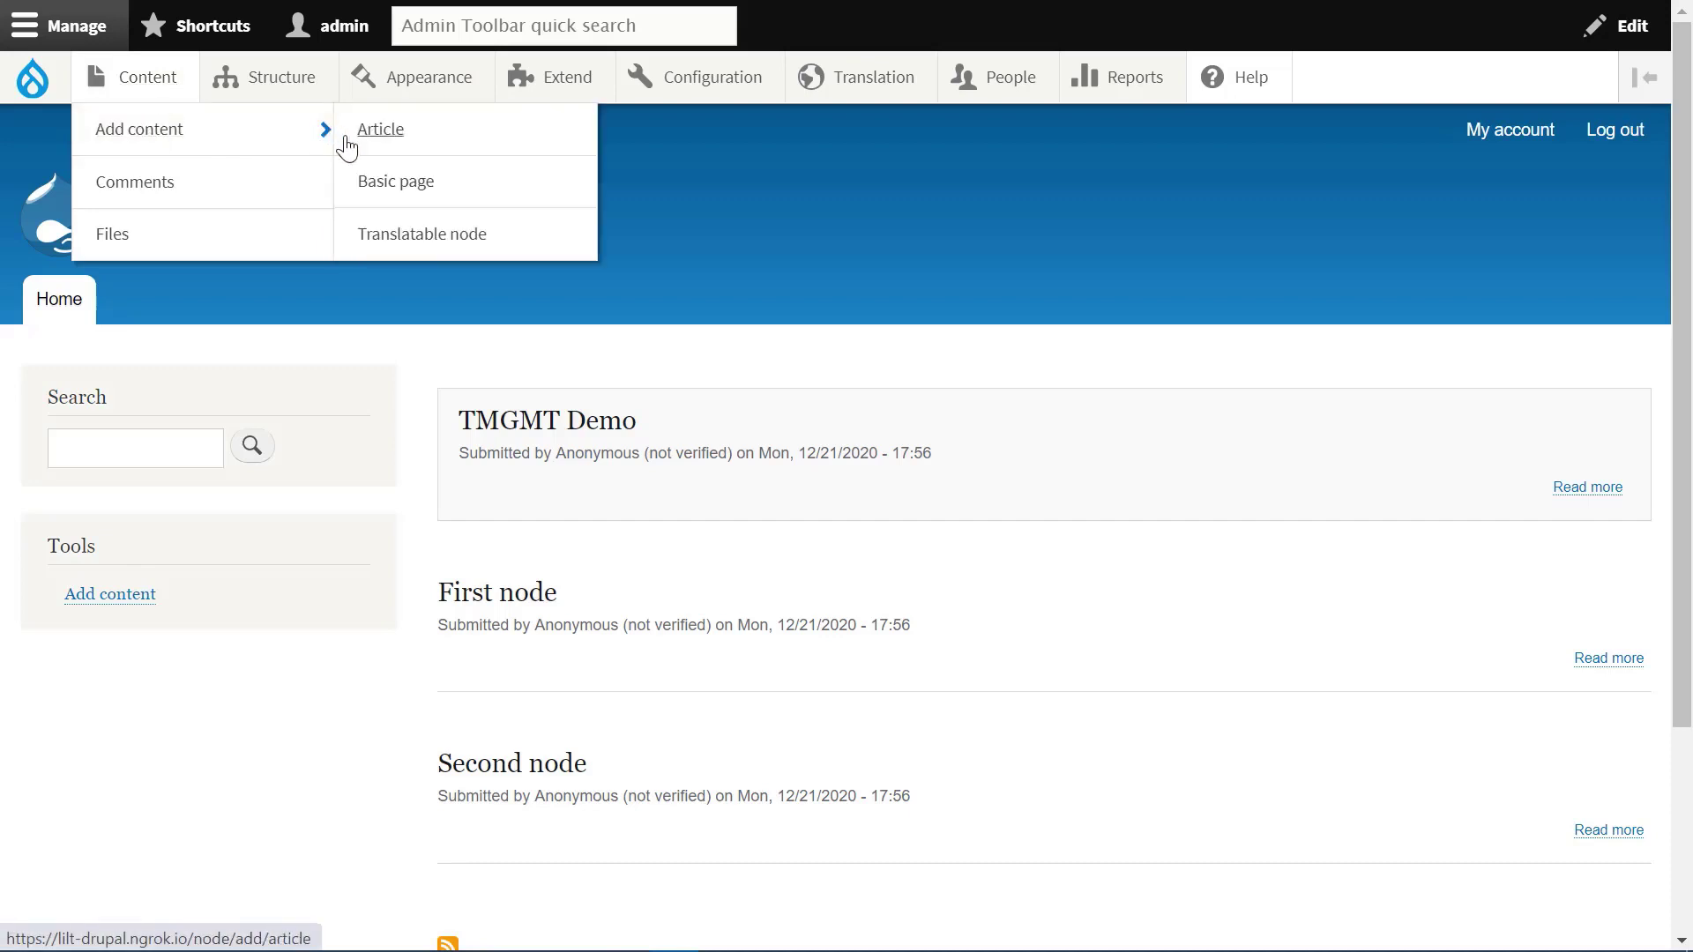
click(438, 239)
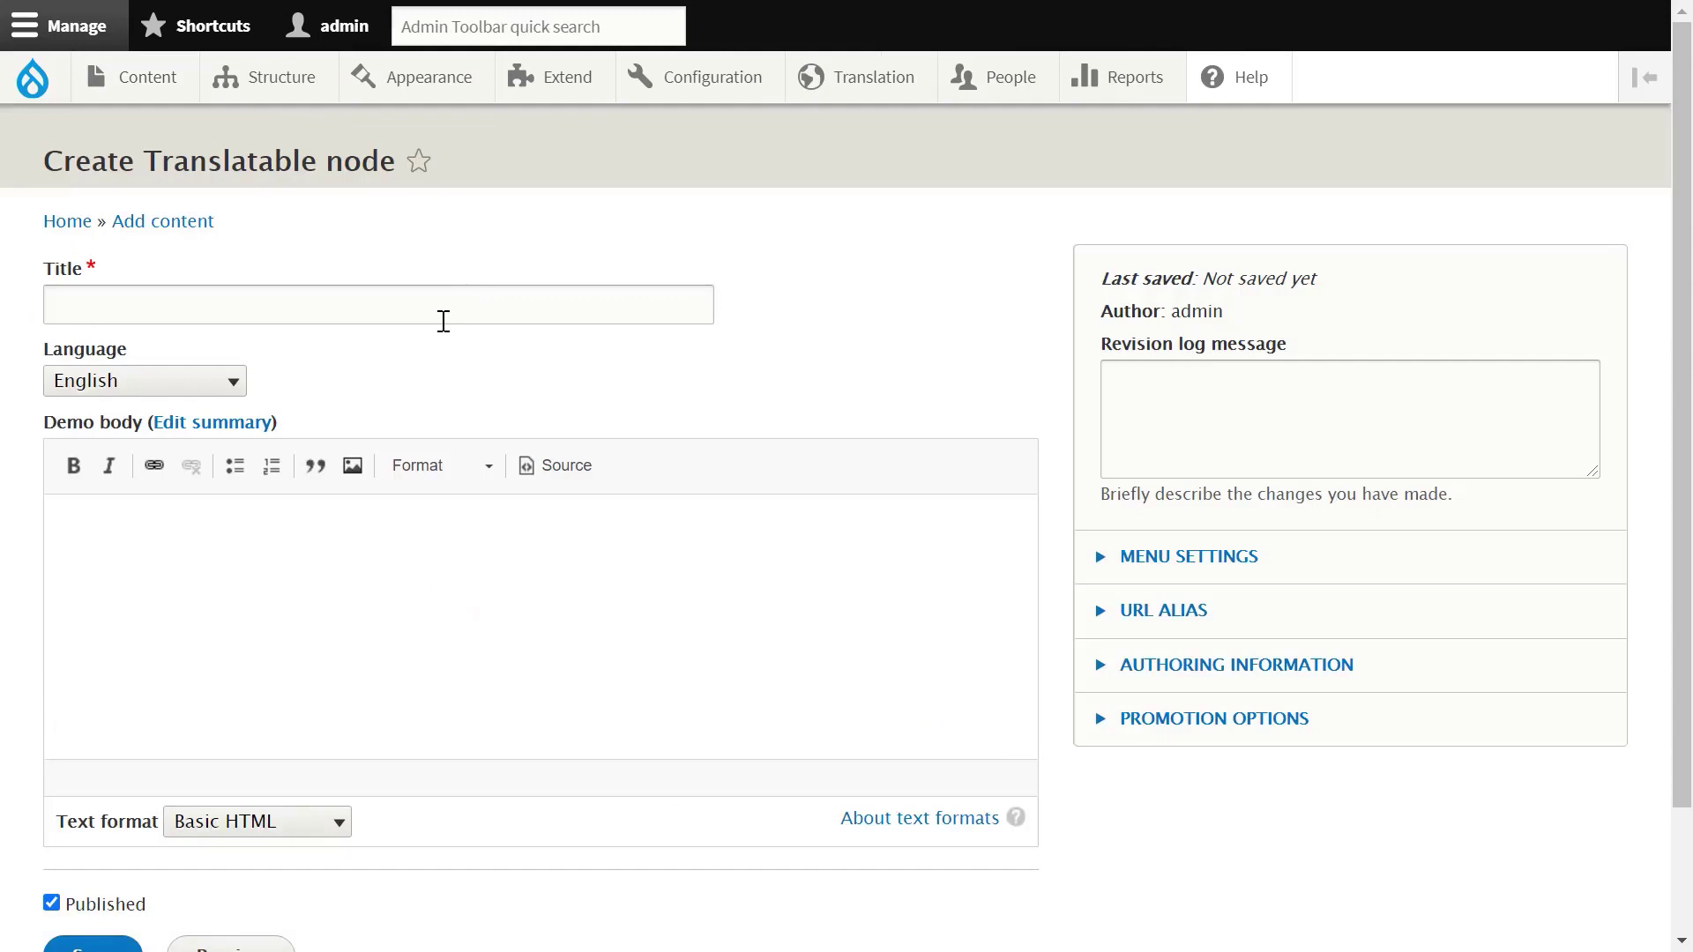
click(444, 319)
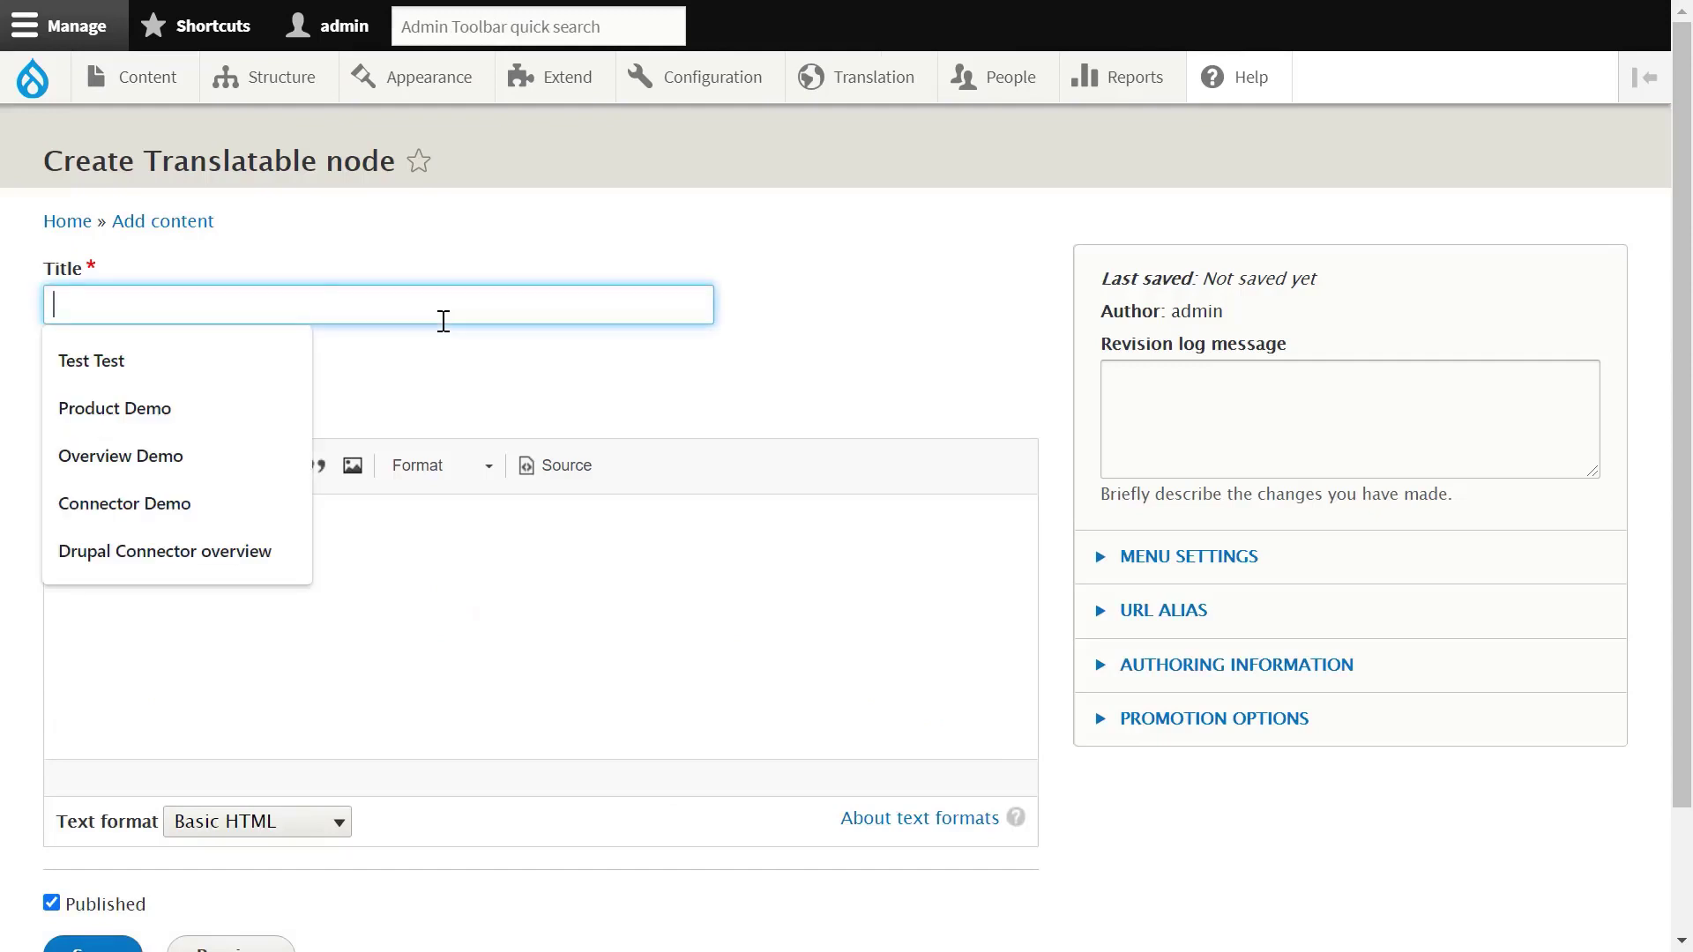
text(New Product)
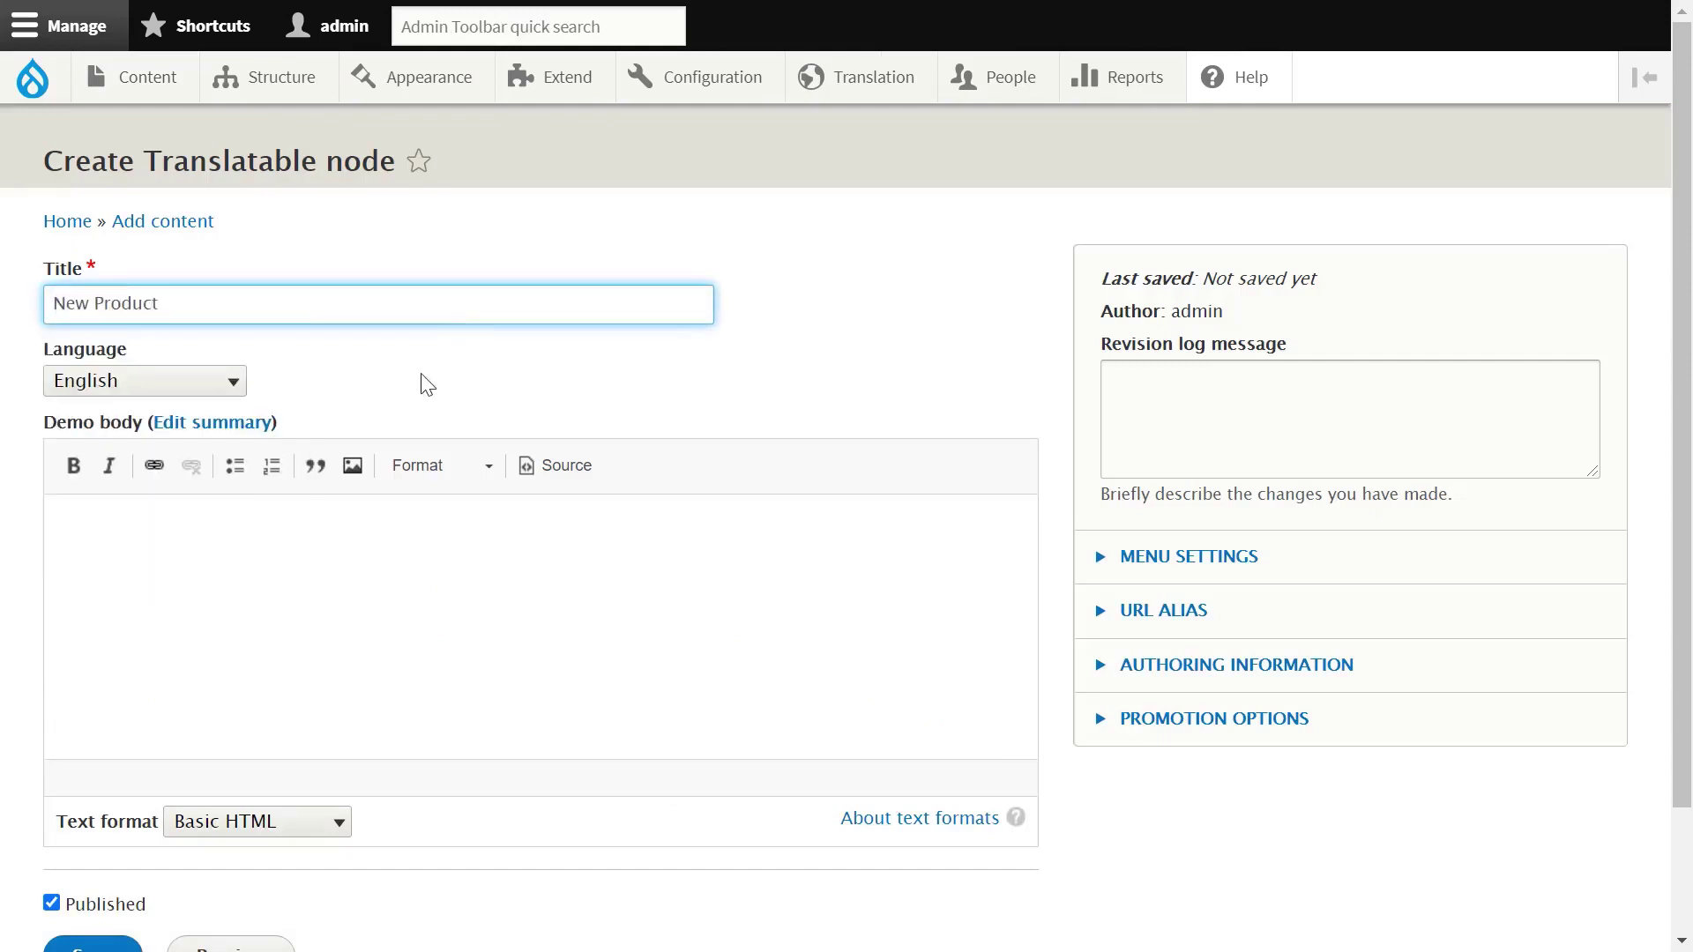
click(367, 556)
text(More Amazing Content:  This is a unique time in the history of both commerce and technology.  True, success results in financial reward, but this is one of those unique cases in which the benefit to humanity is incommensurately greater.  Language translation for the modern enterprise and more.)
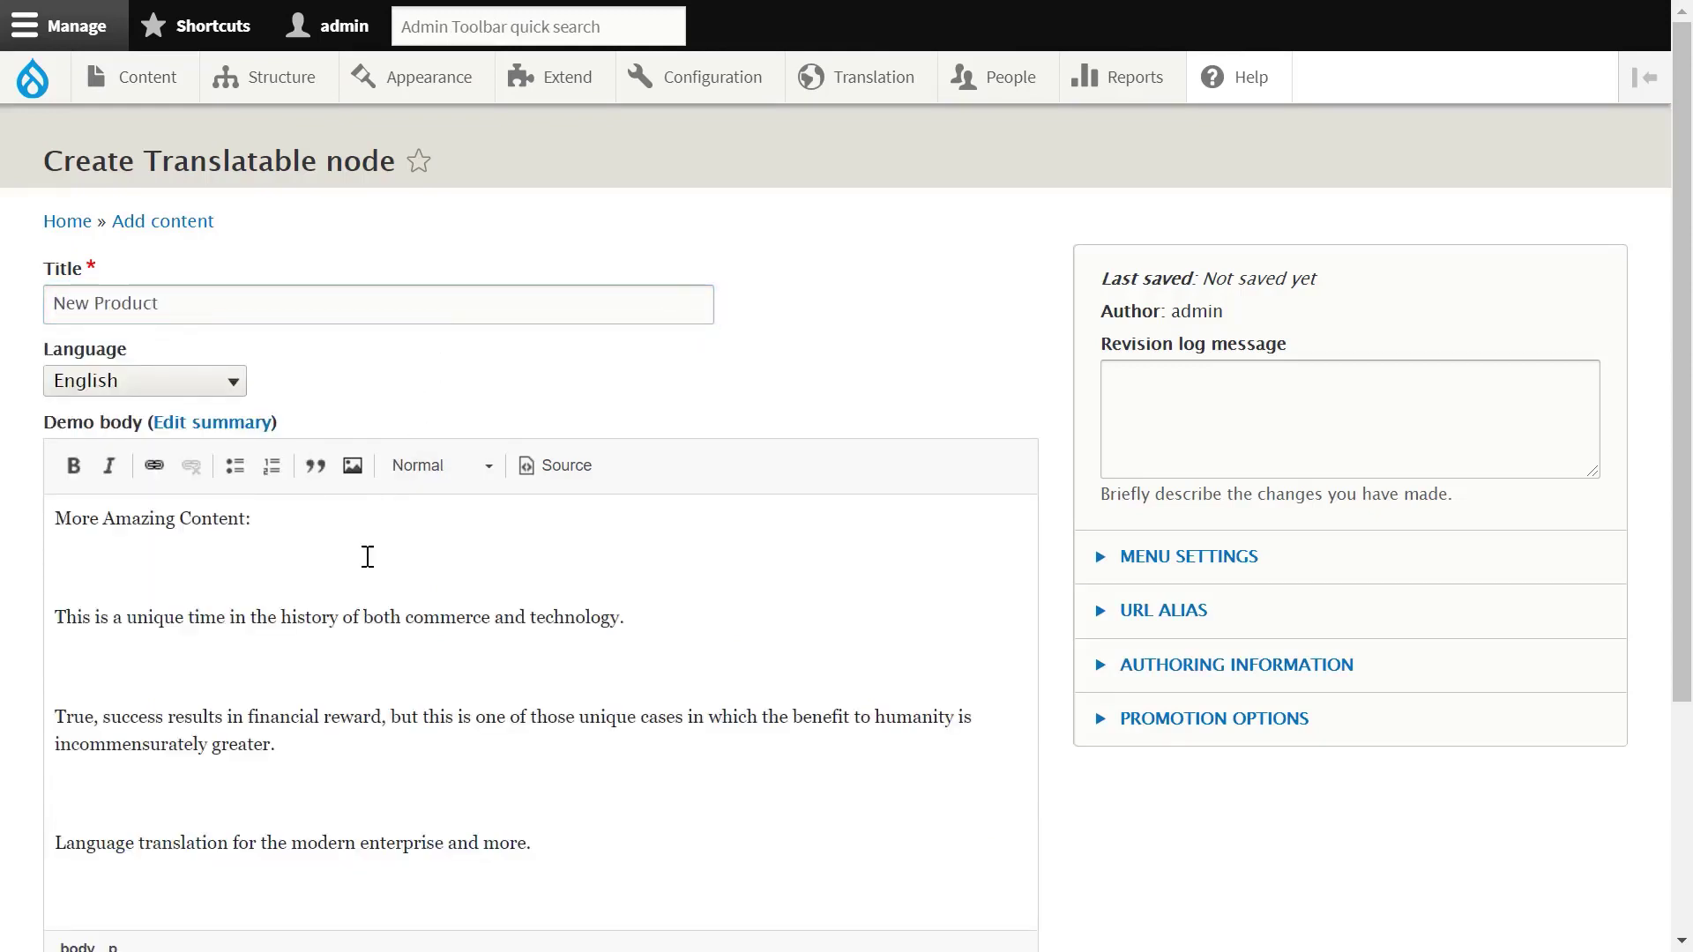
scroll(368, 556, down, 3)
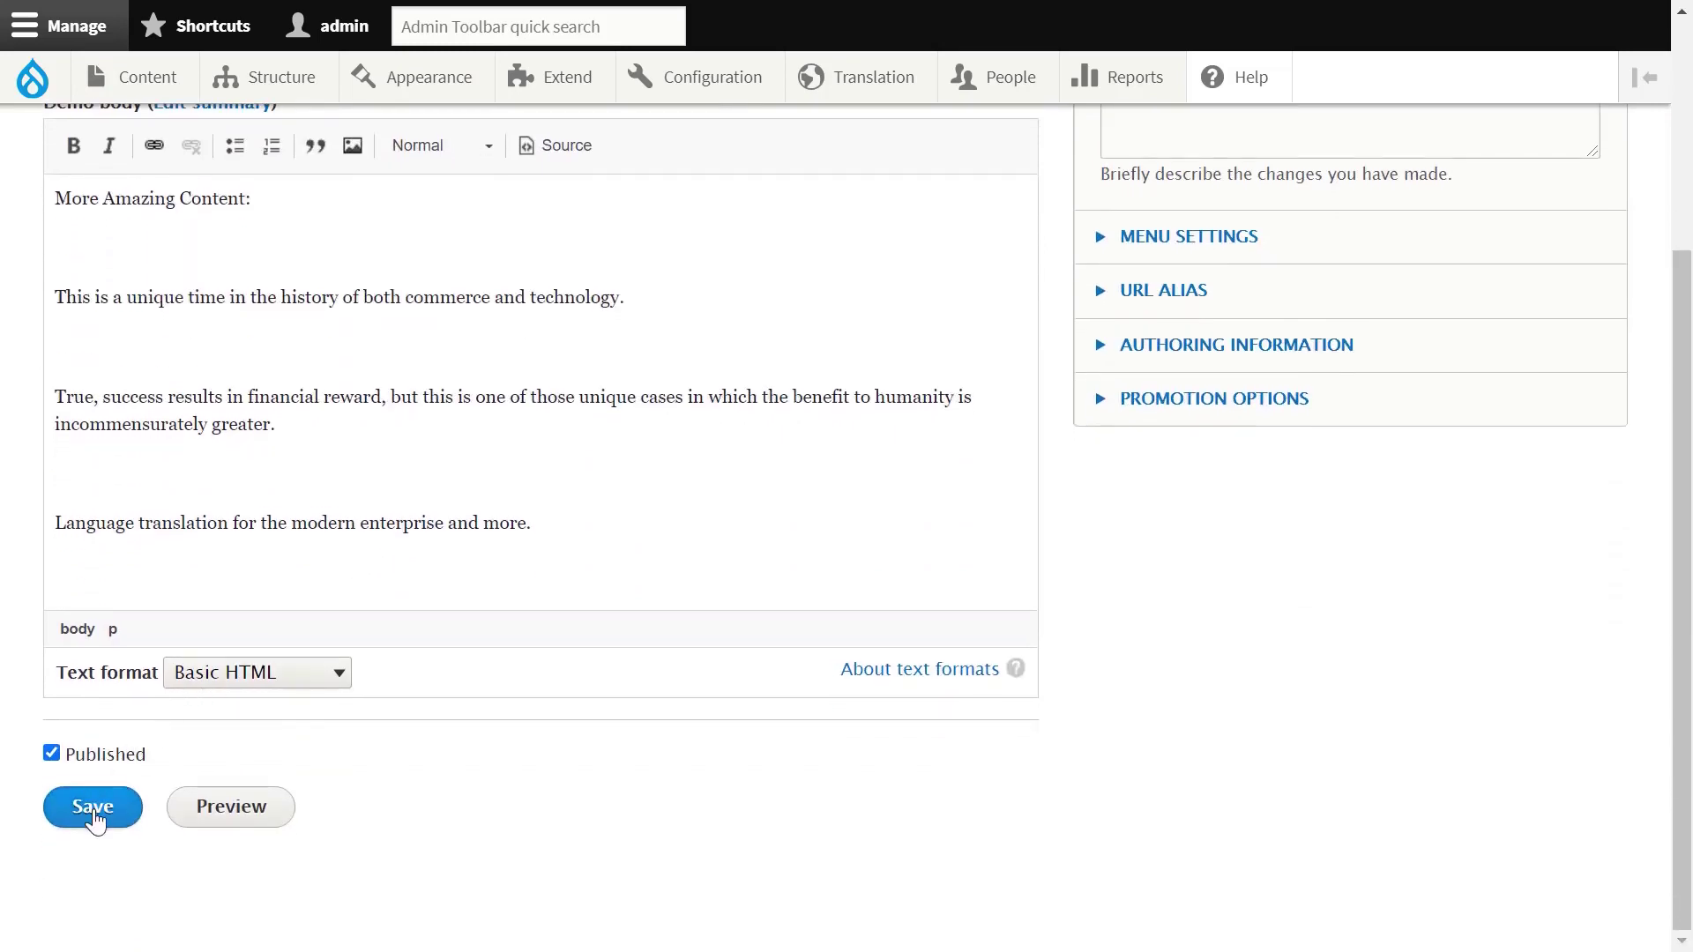
click(93, 809)
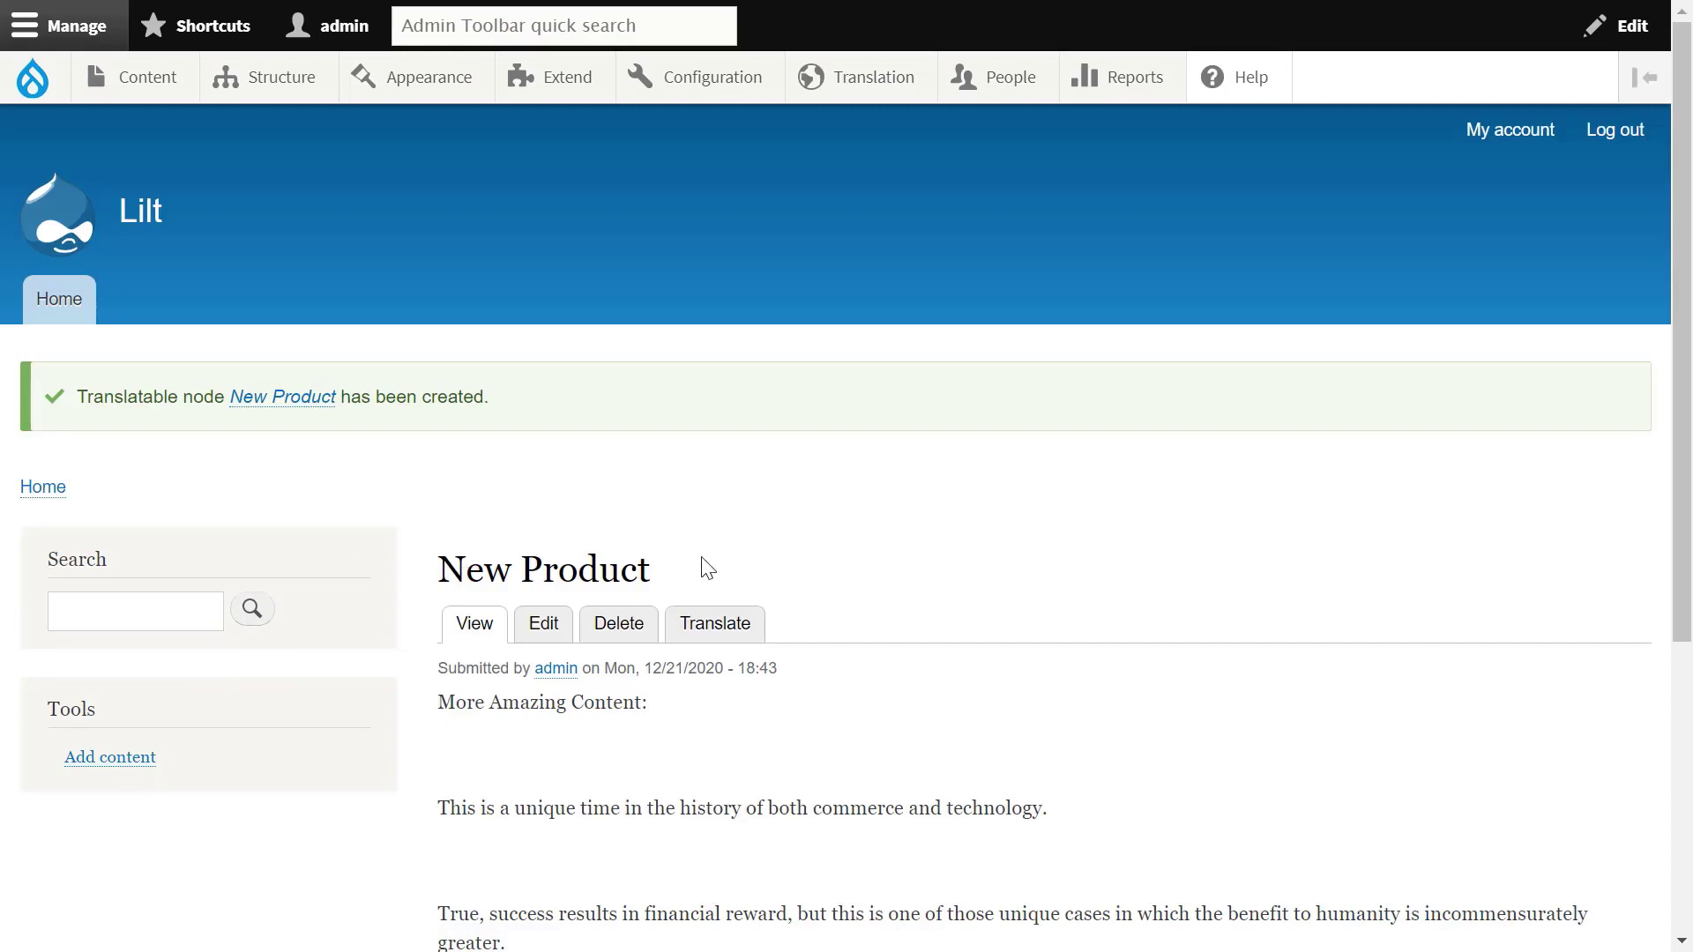
Add New Product to the translation cart and request a French translation of it
click(715, 631)
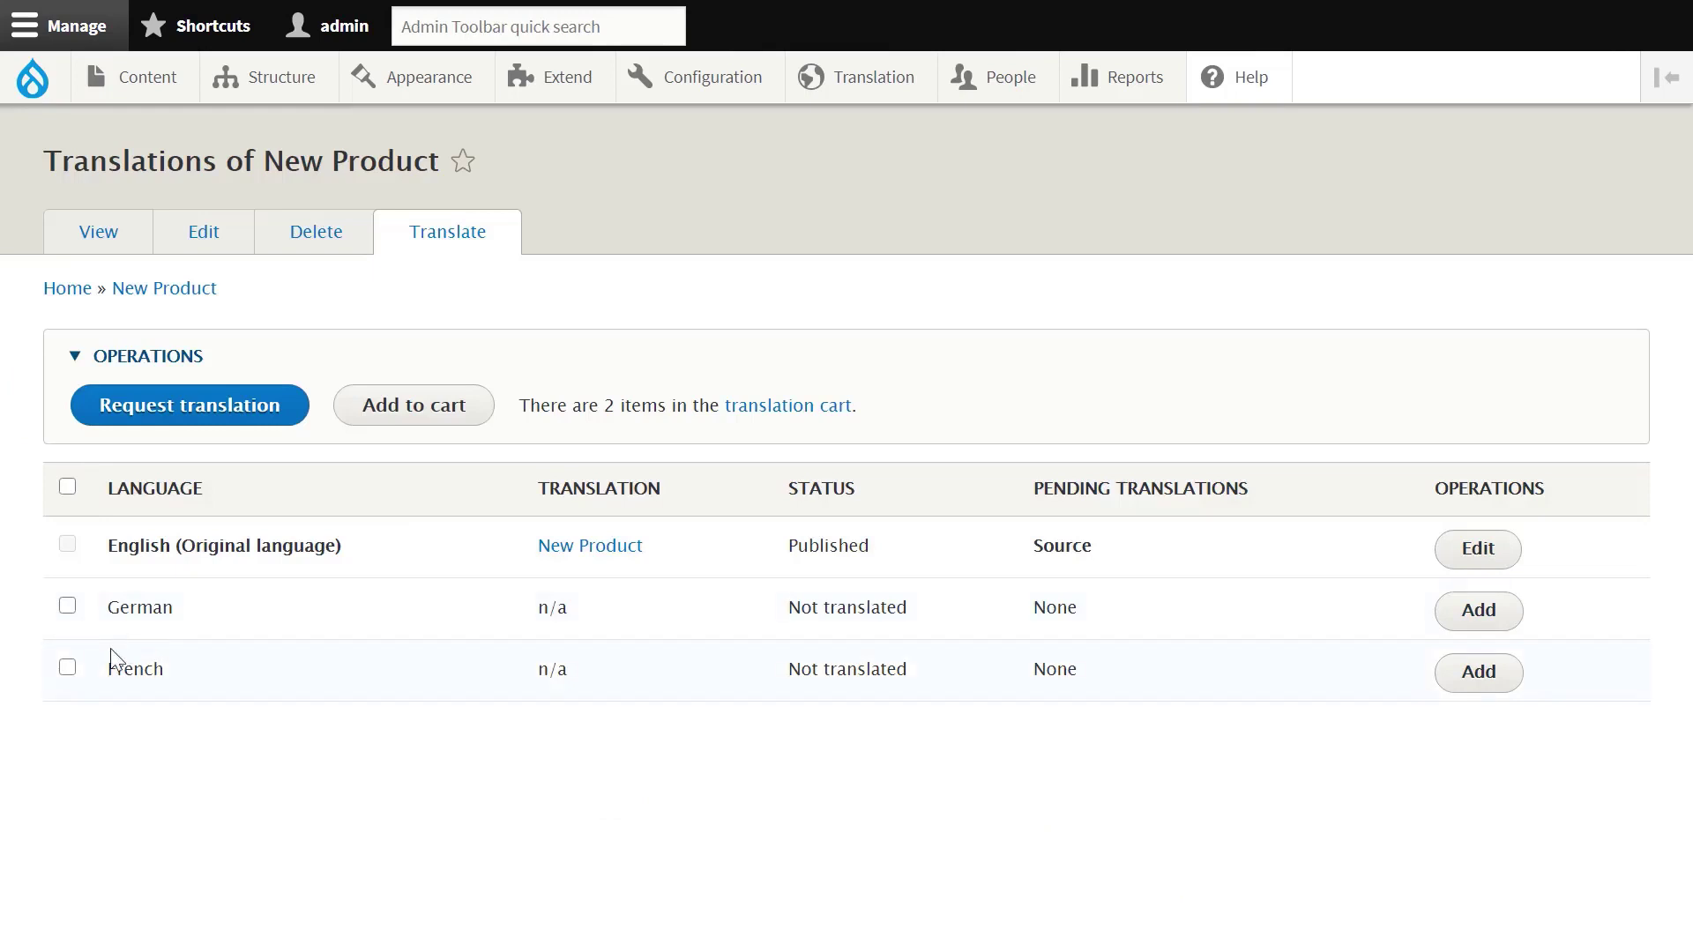
click(67, 668)
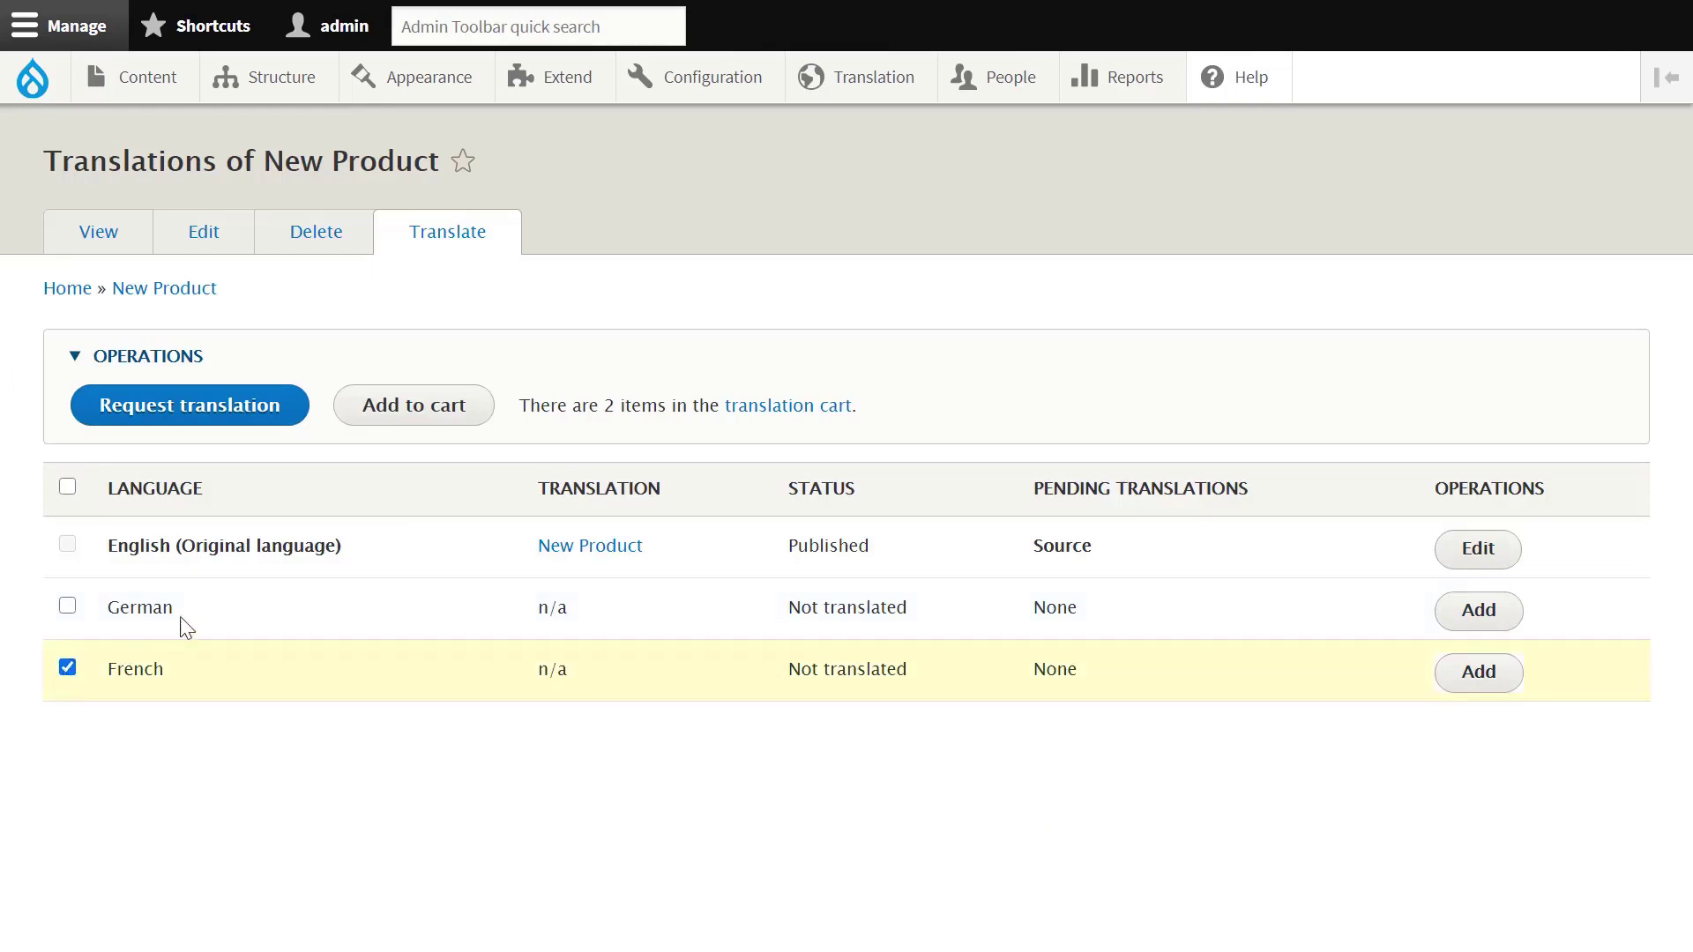
click(405, 411)
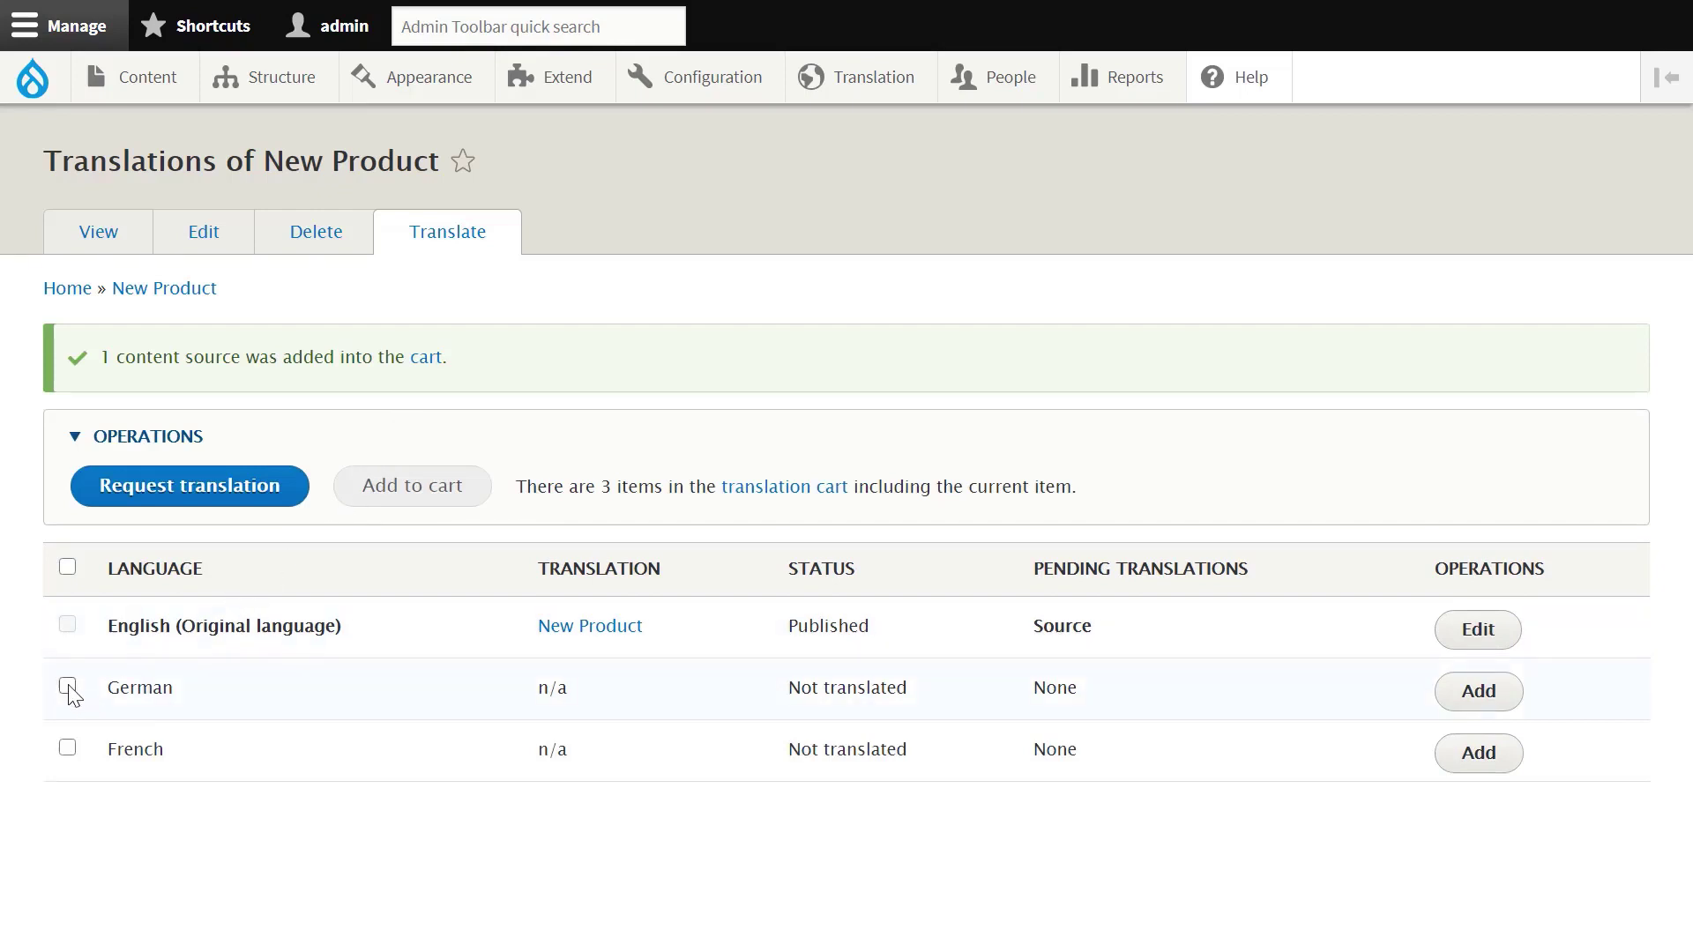
click(67, 752)
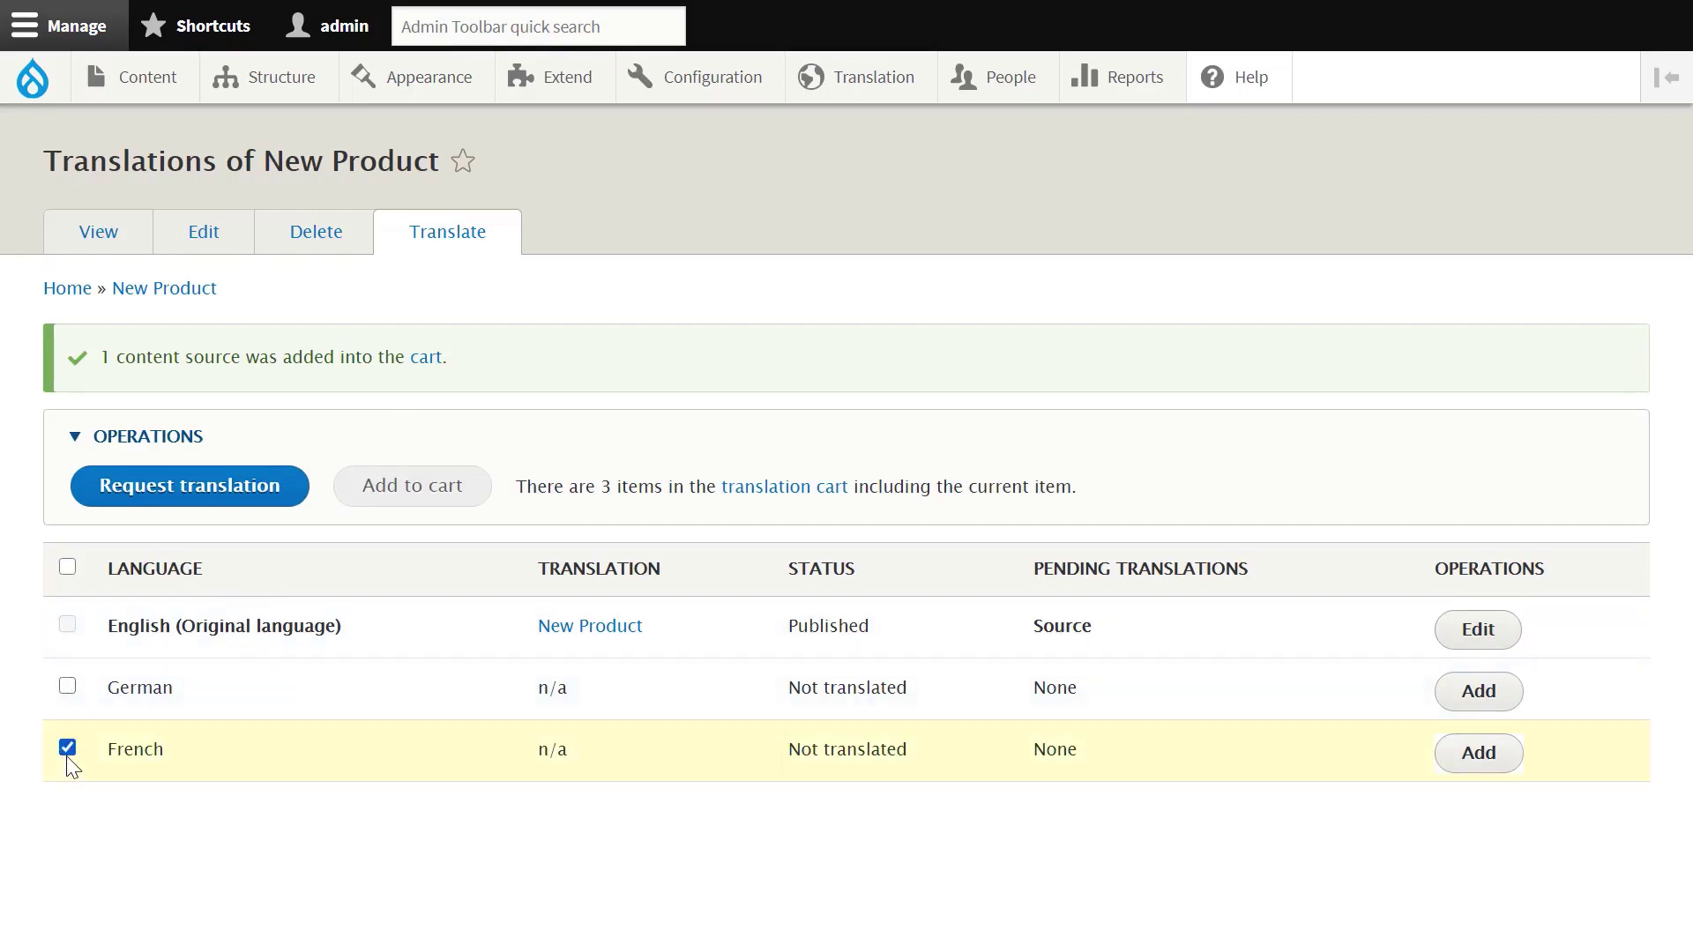
click(191, 493)
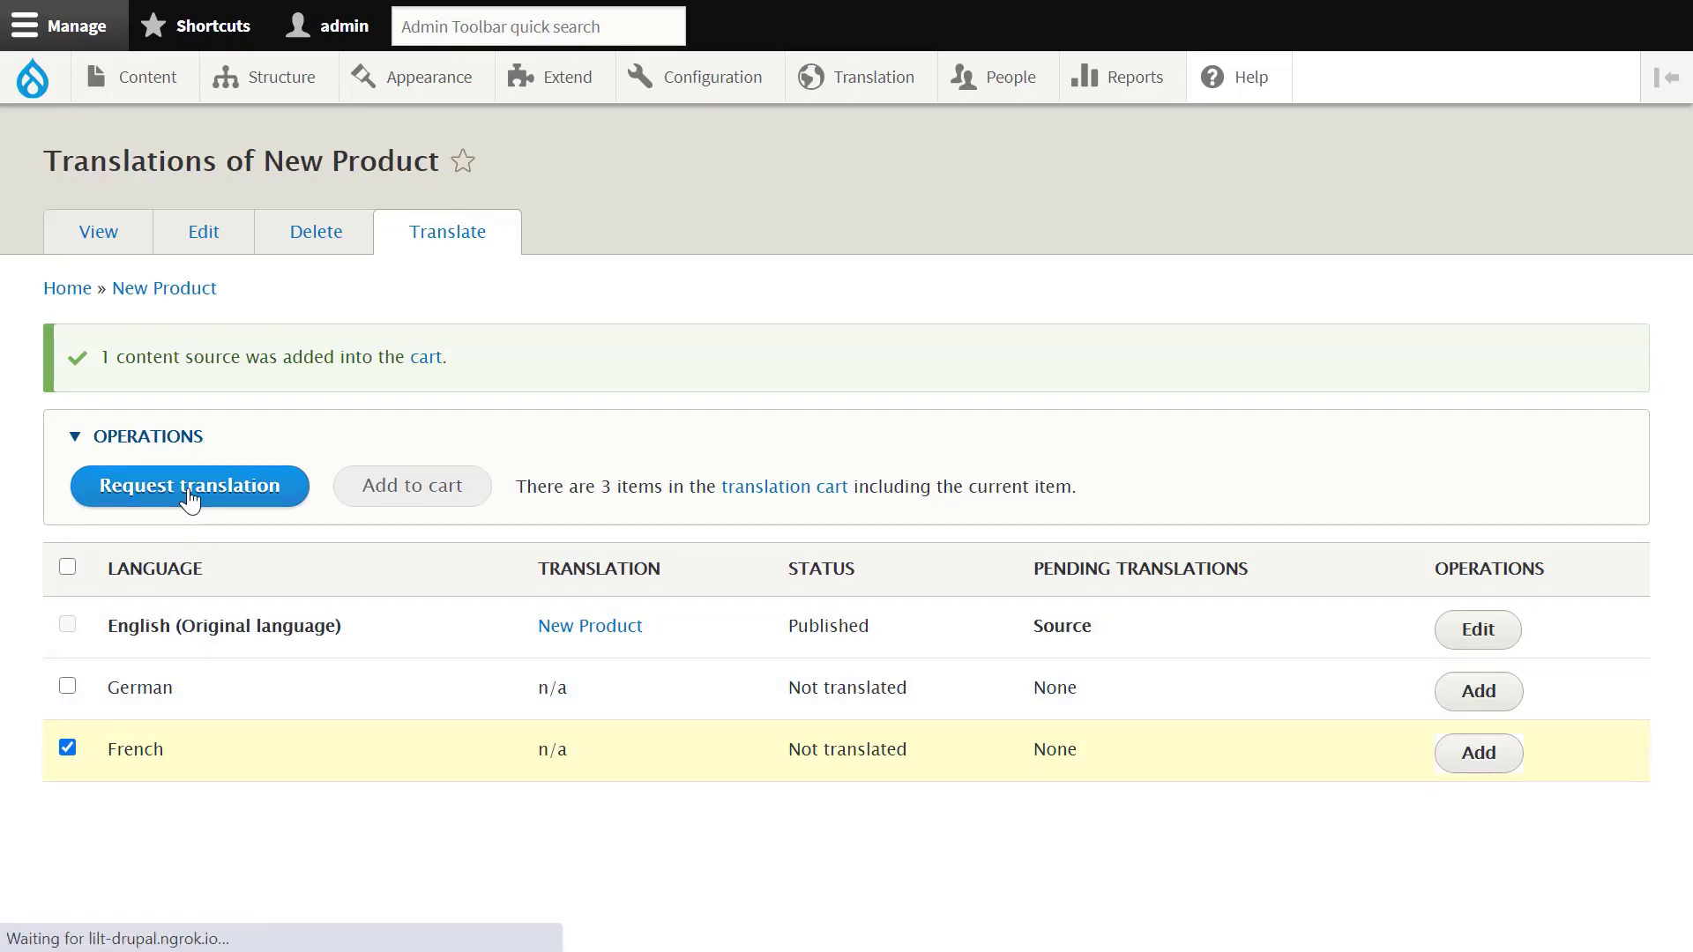
Label the translation job 'New Product' and submit it to the Lilt provider
click(190, 388)
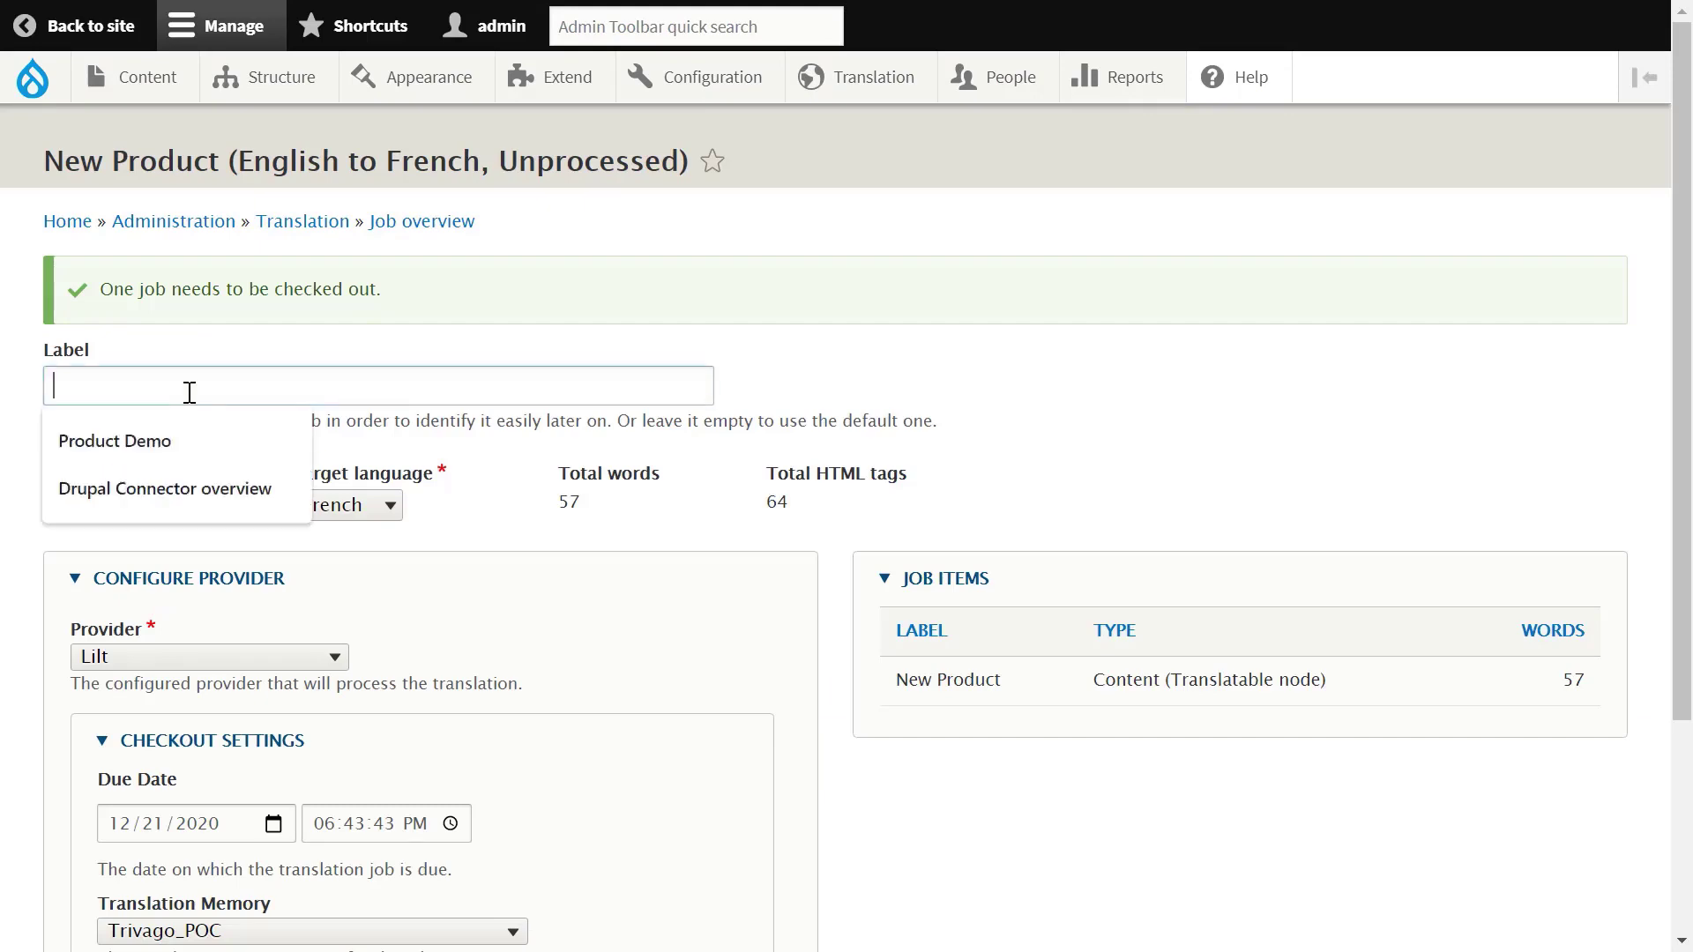
text(New Product)
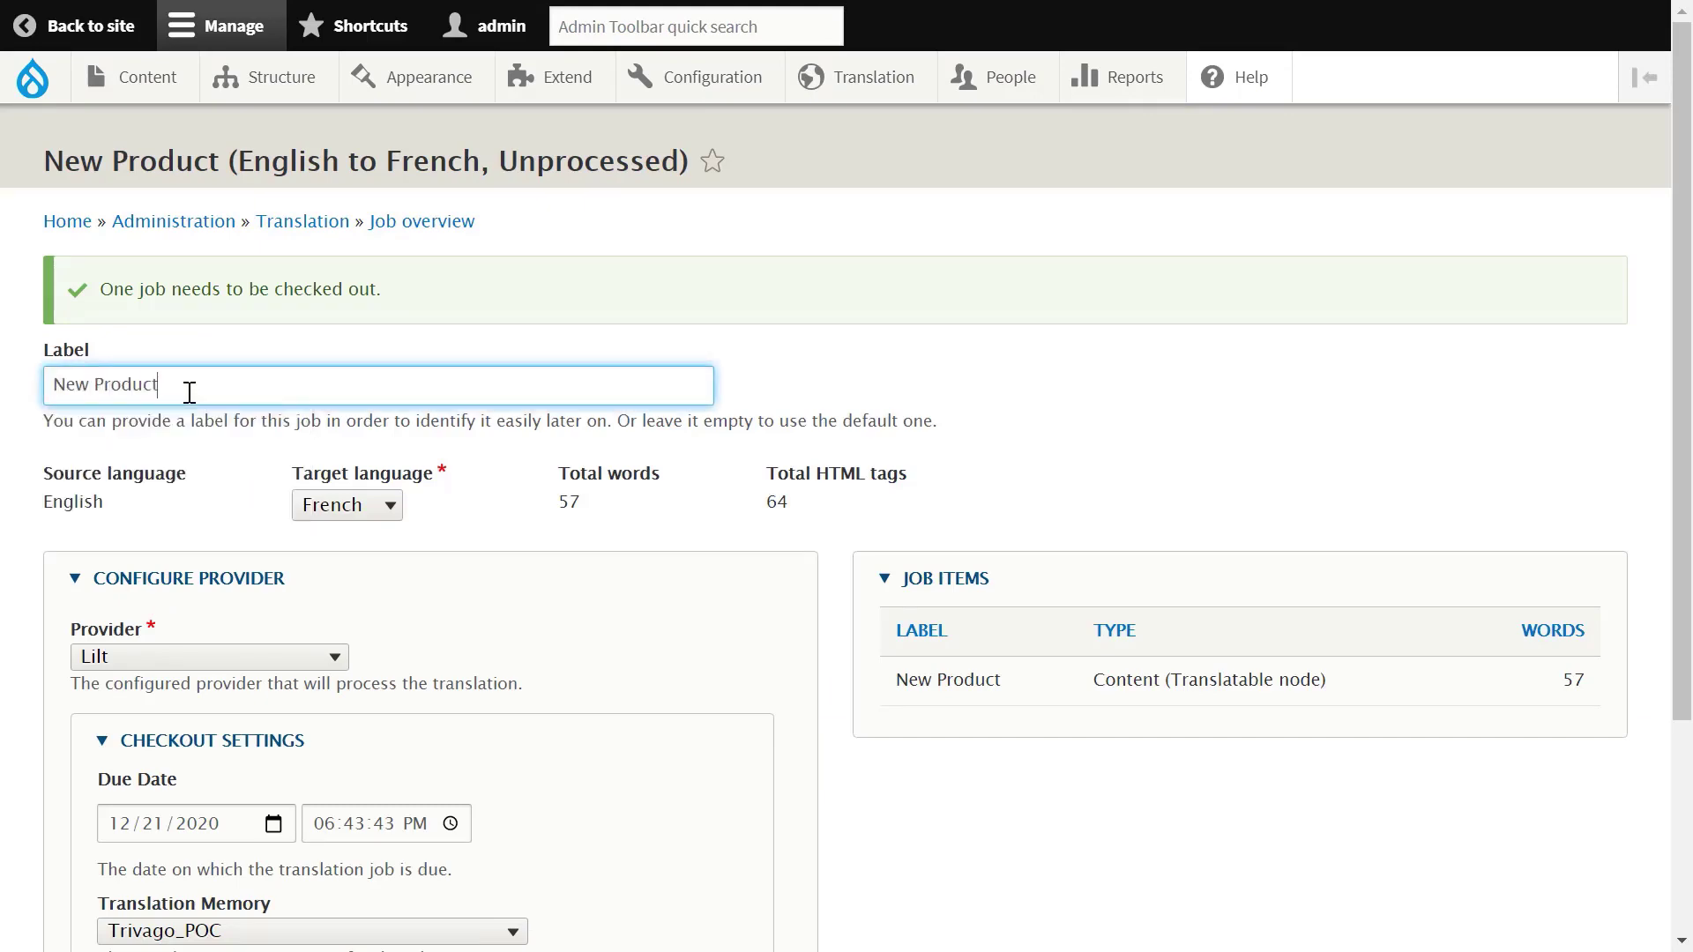
scroll(188, 392, down, 3)
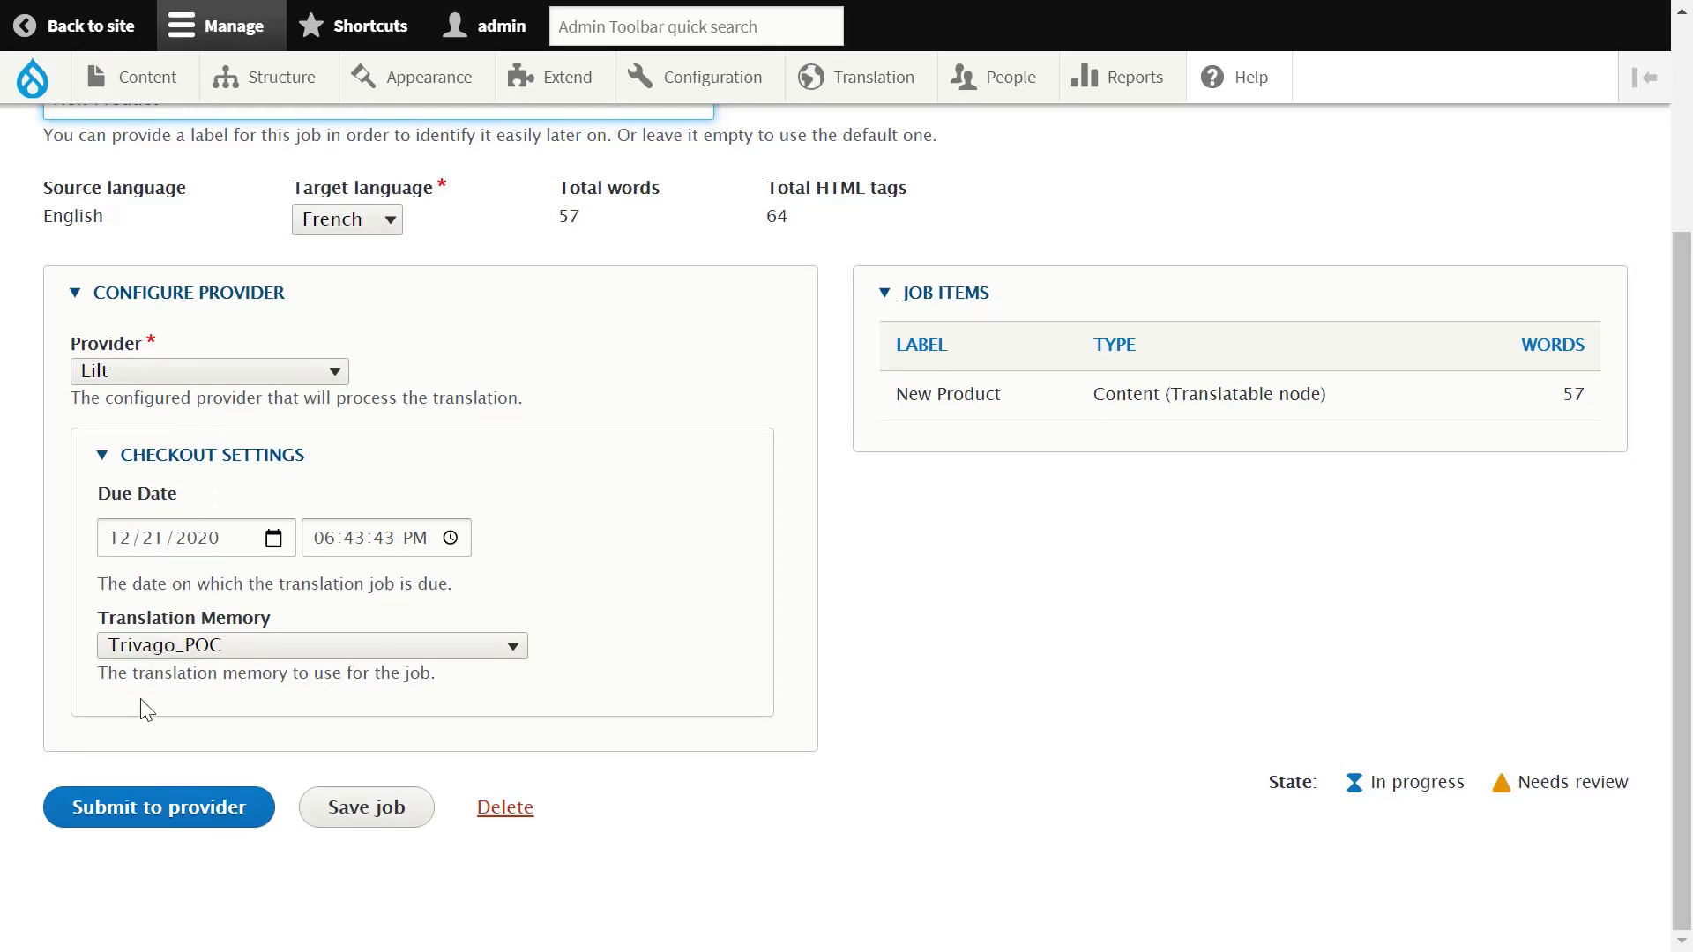
click(146, 808)
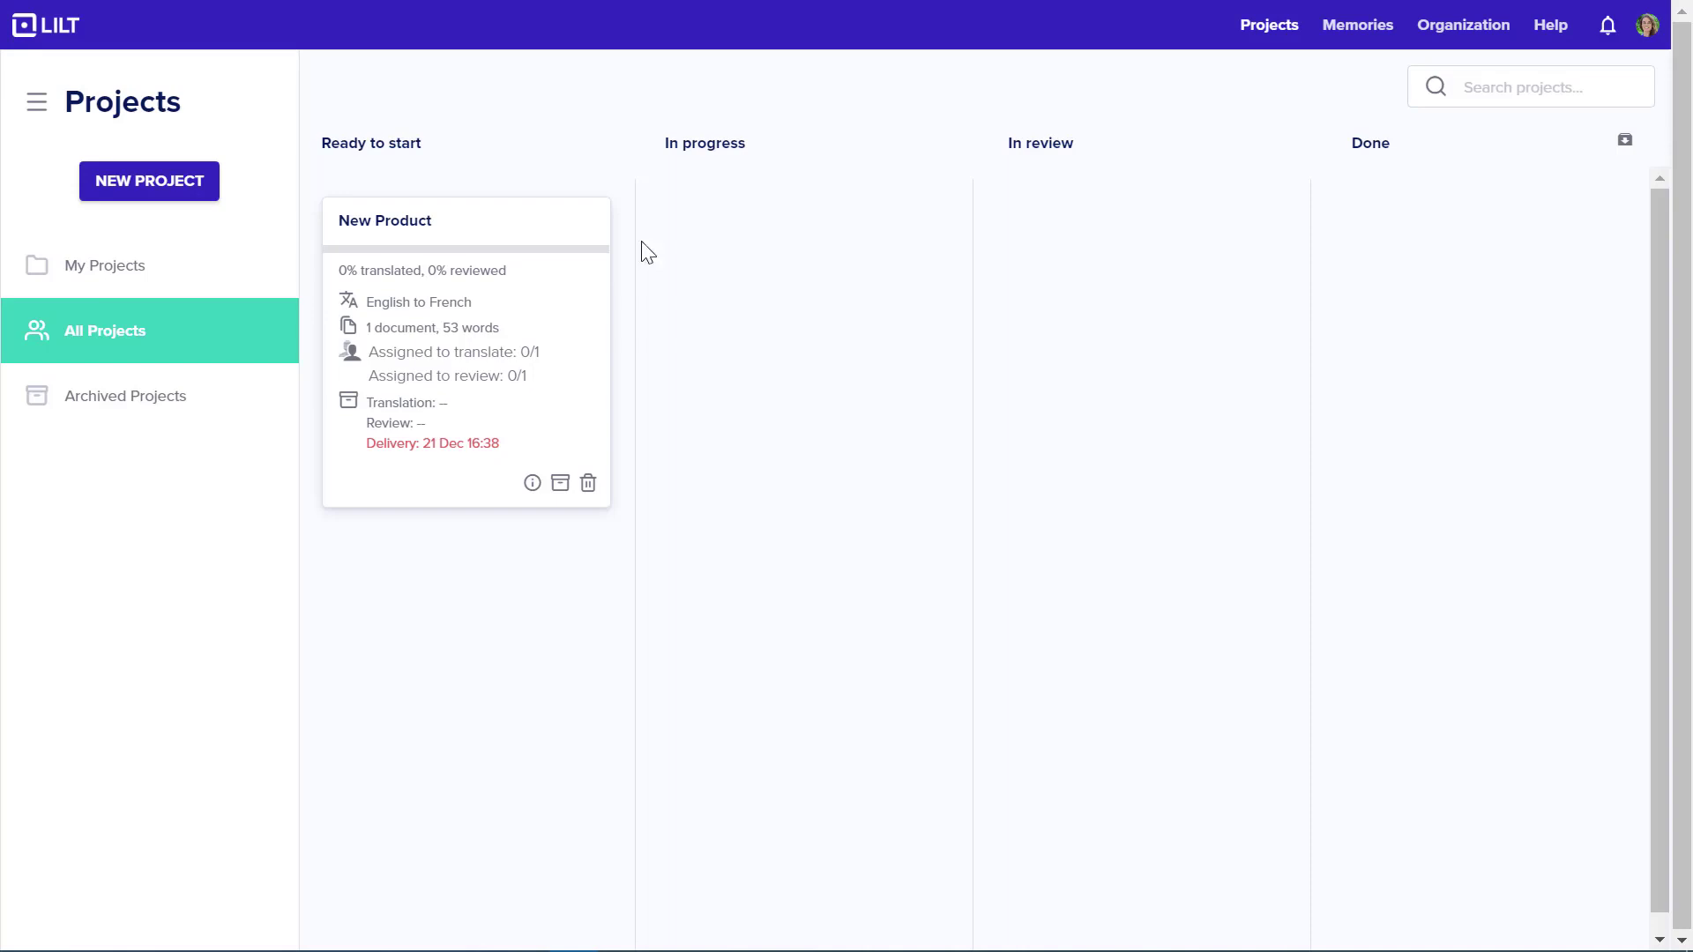
Open the New Product document in Lilt and confirm the French translations of segments 1–4
click(559, 287)
click(652, 453)
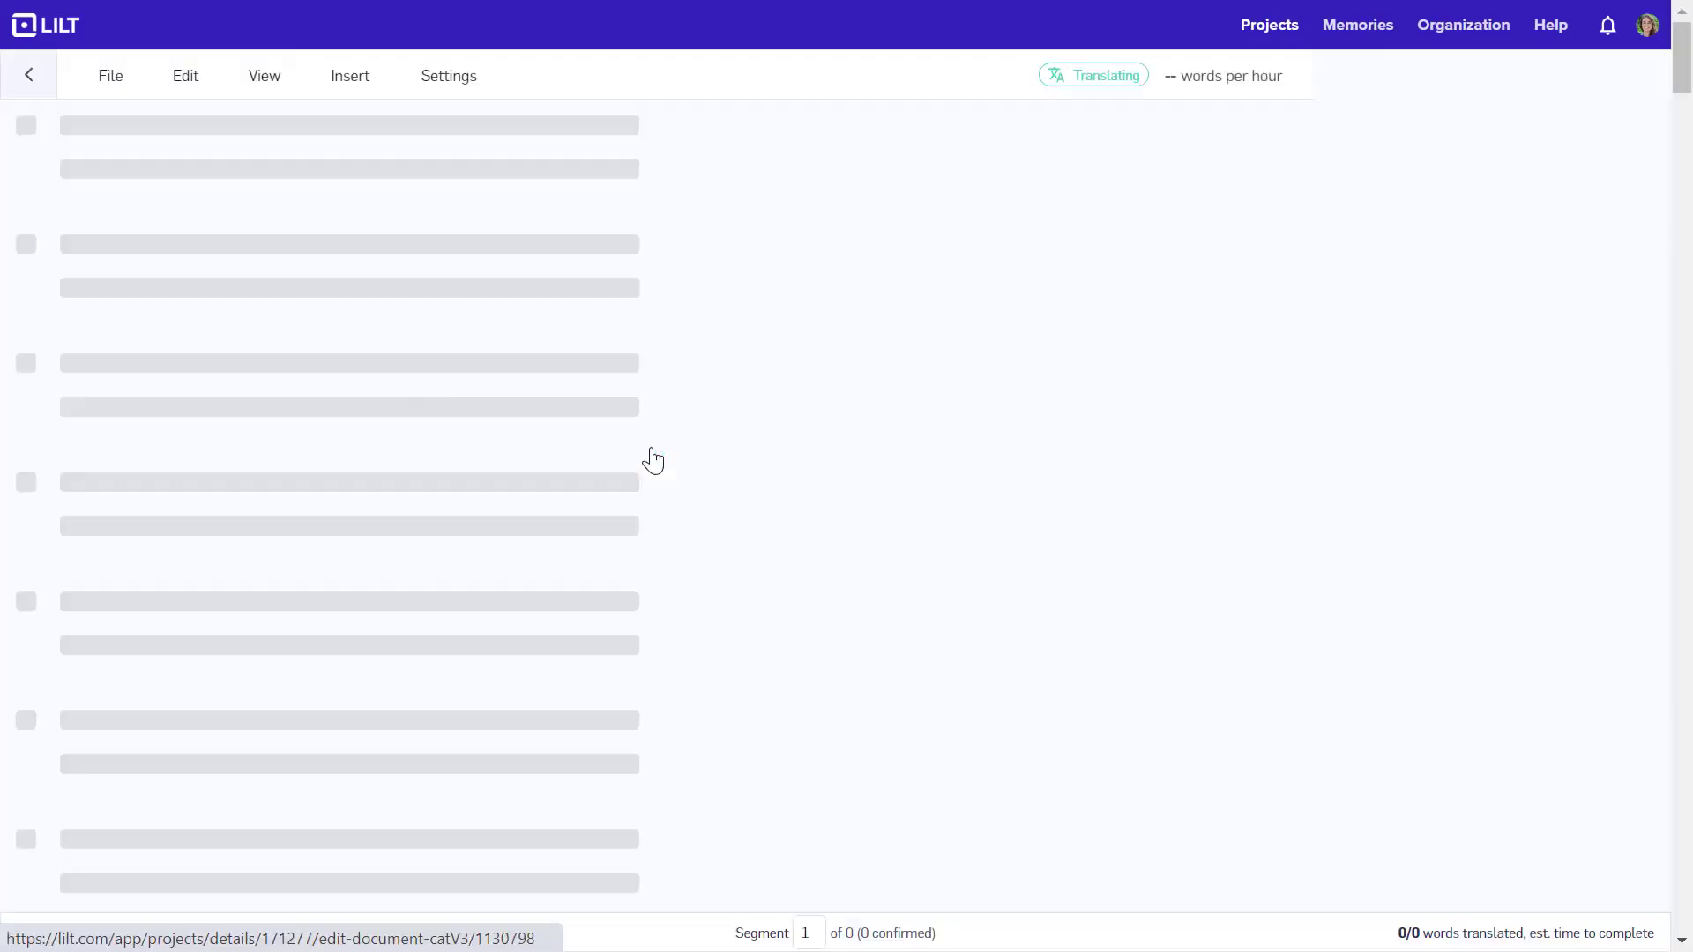
click(911, 288)
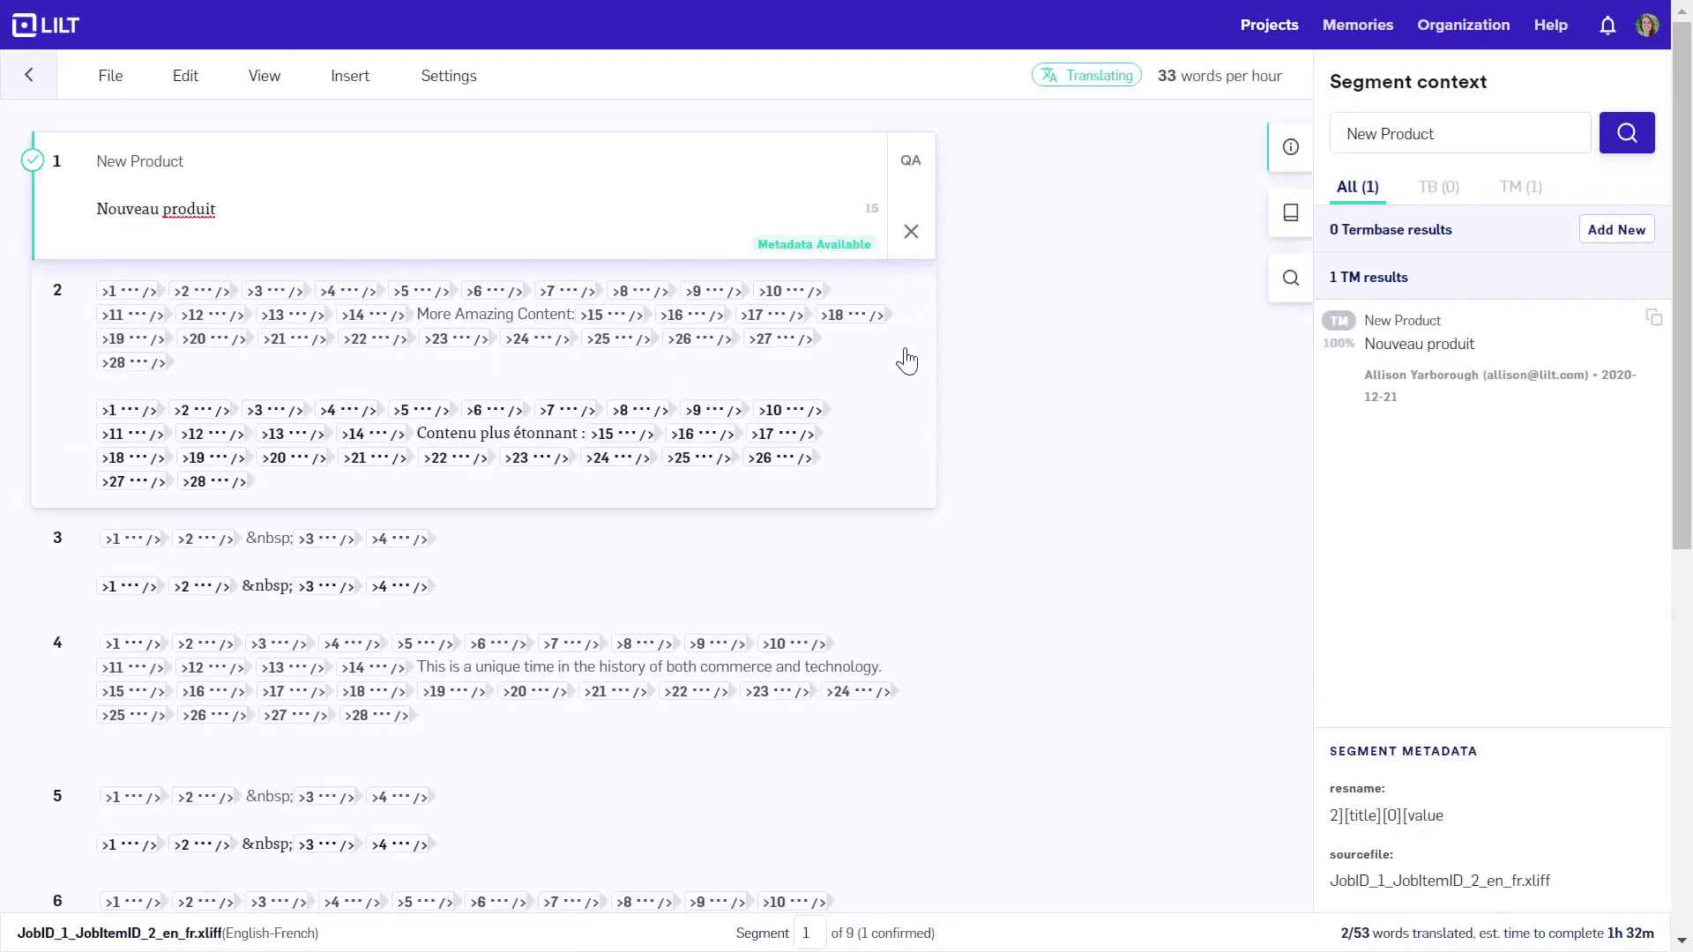
click(911, 542)
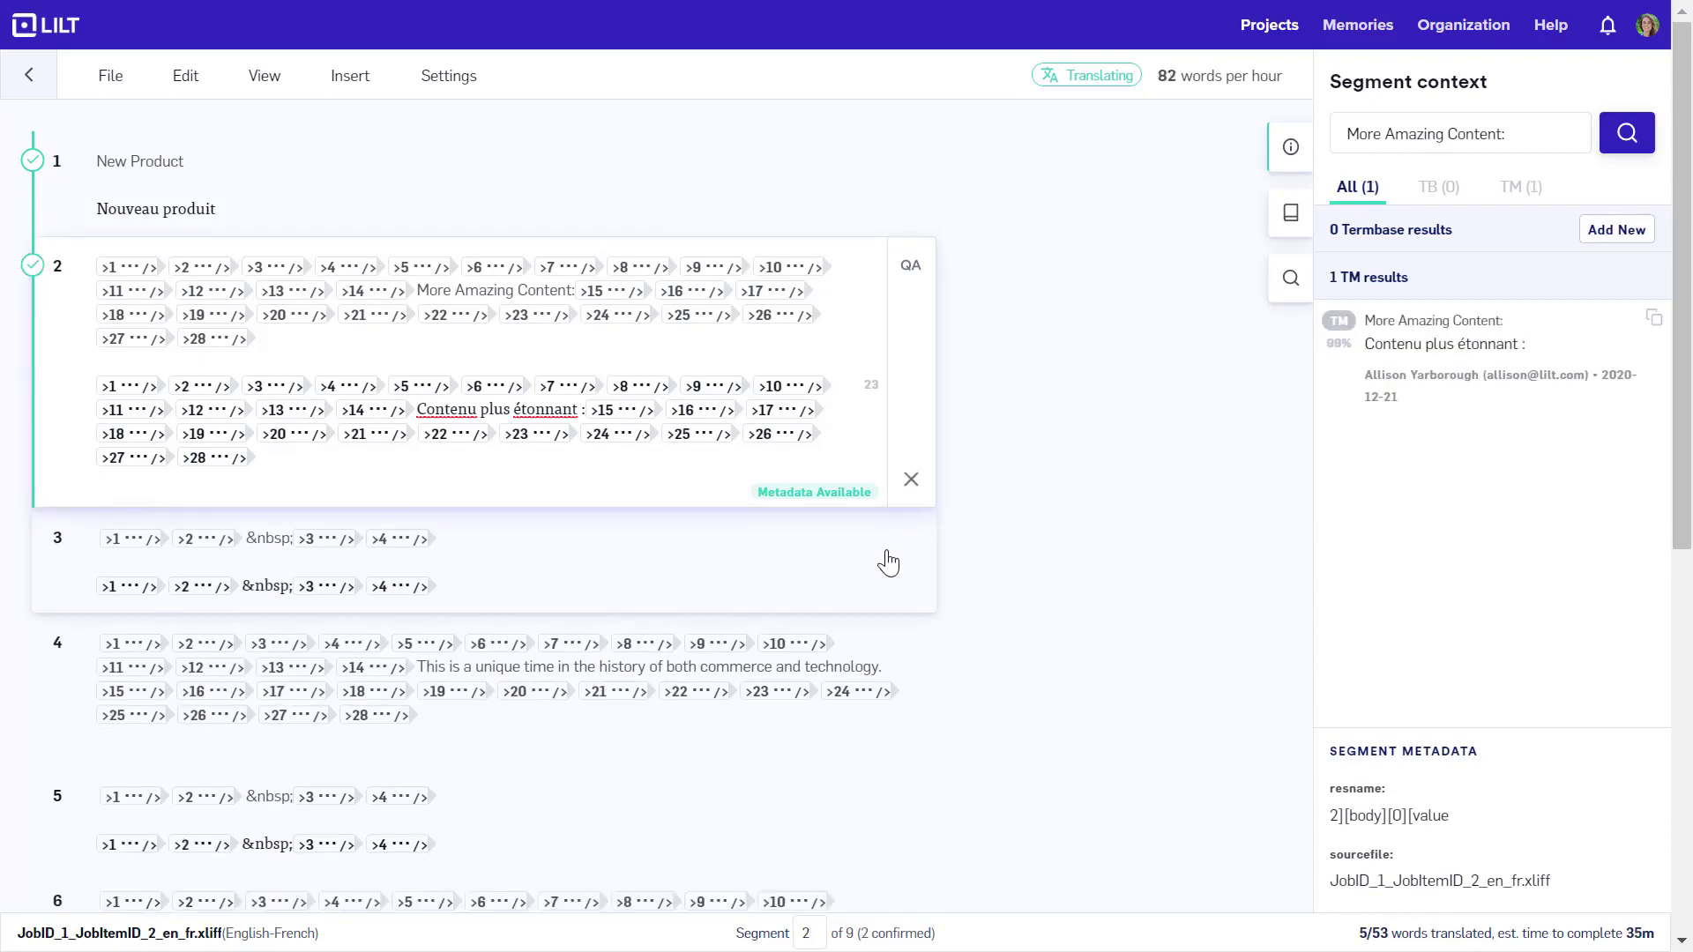
click(912, 495)
click(879, 555)
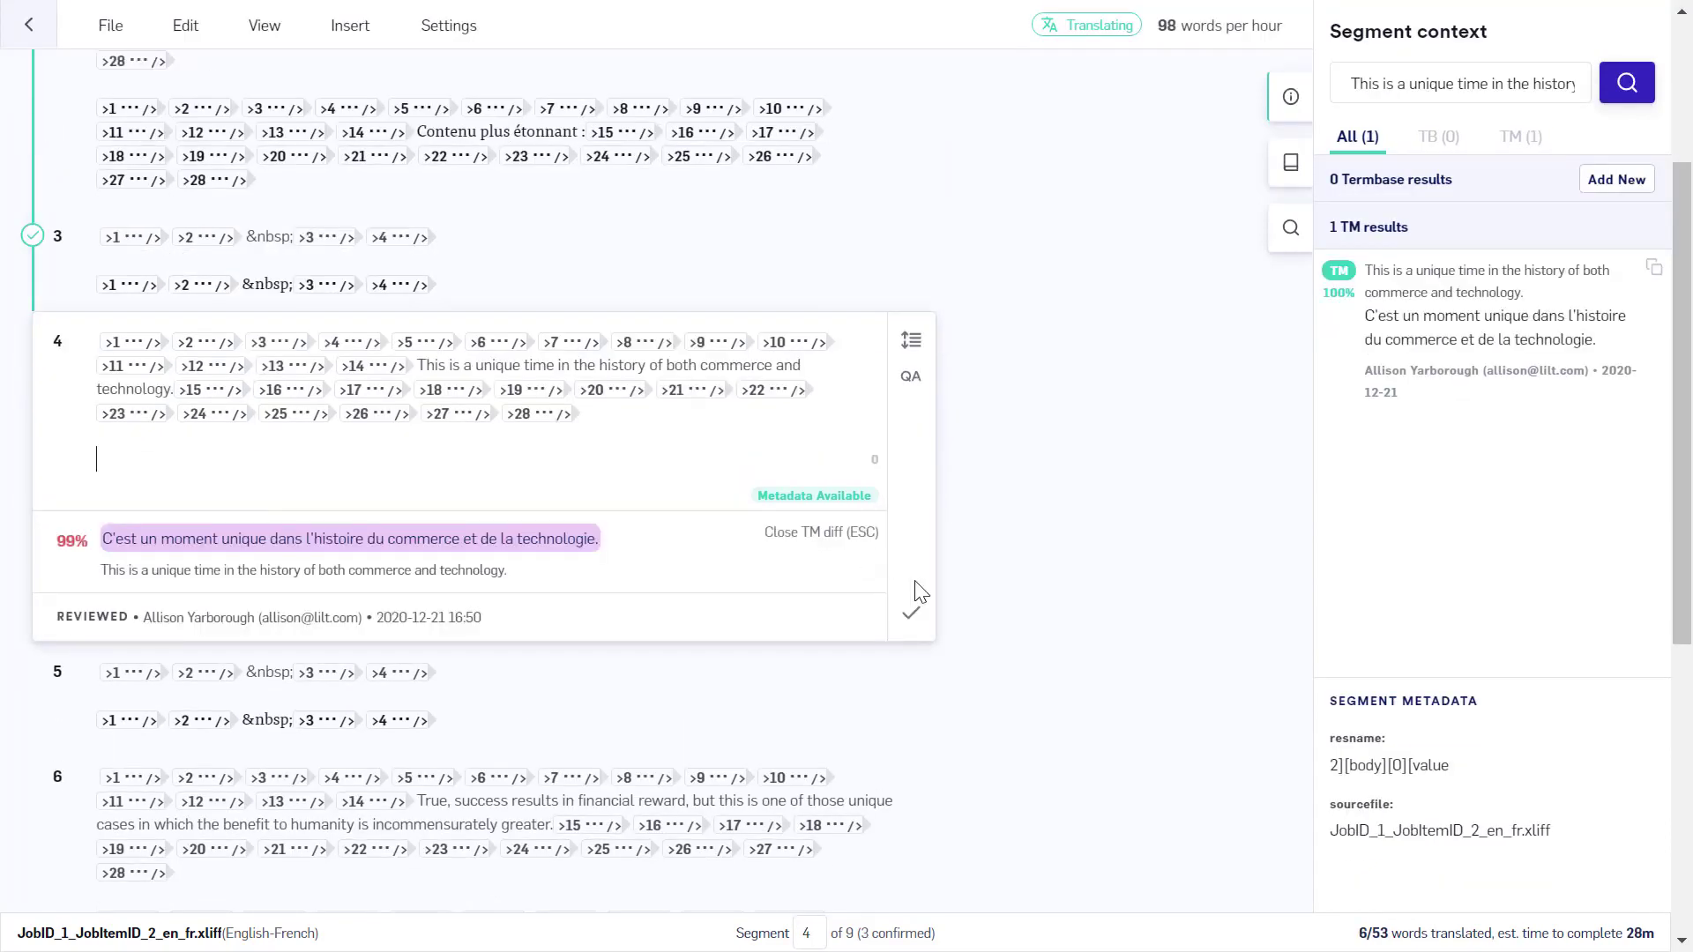
click(911, 599)
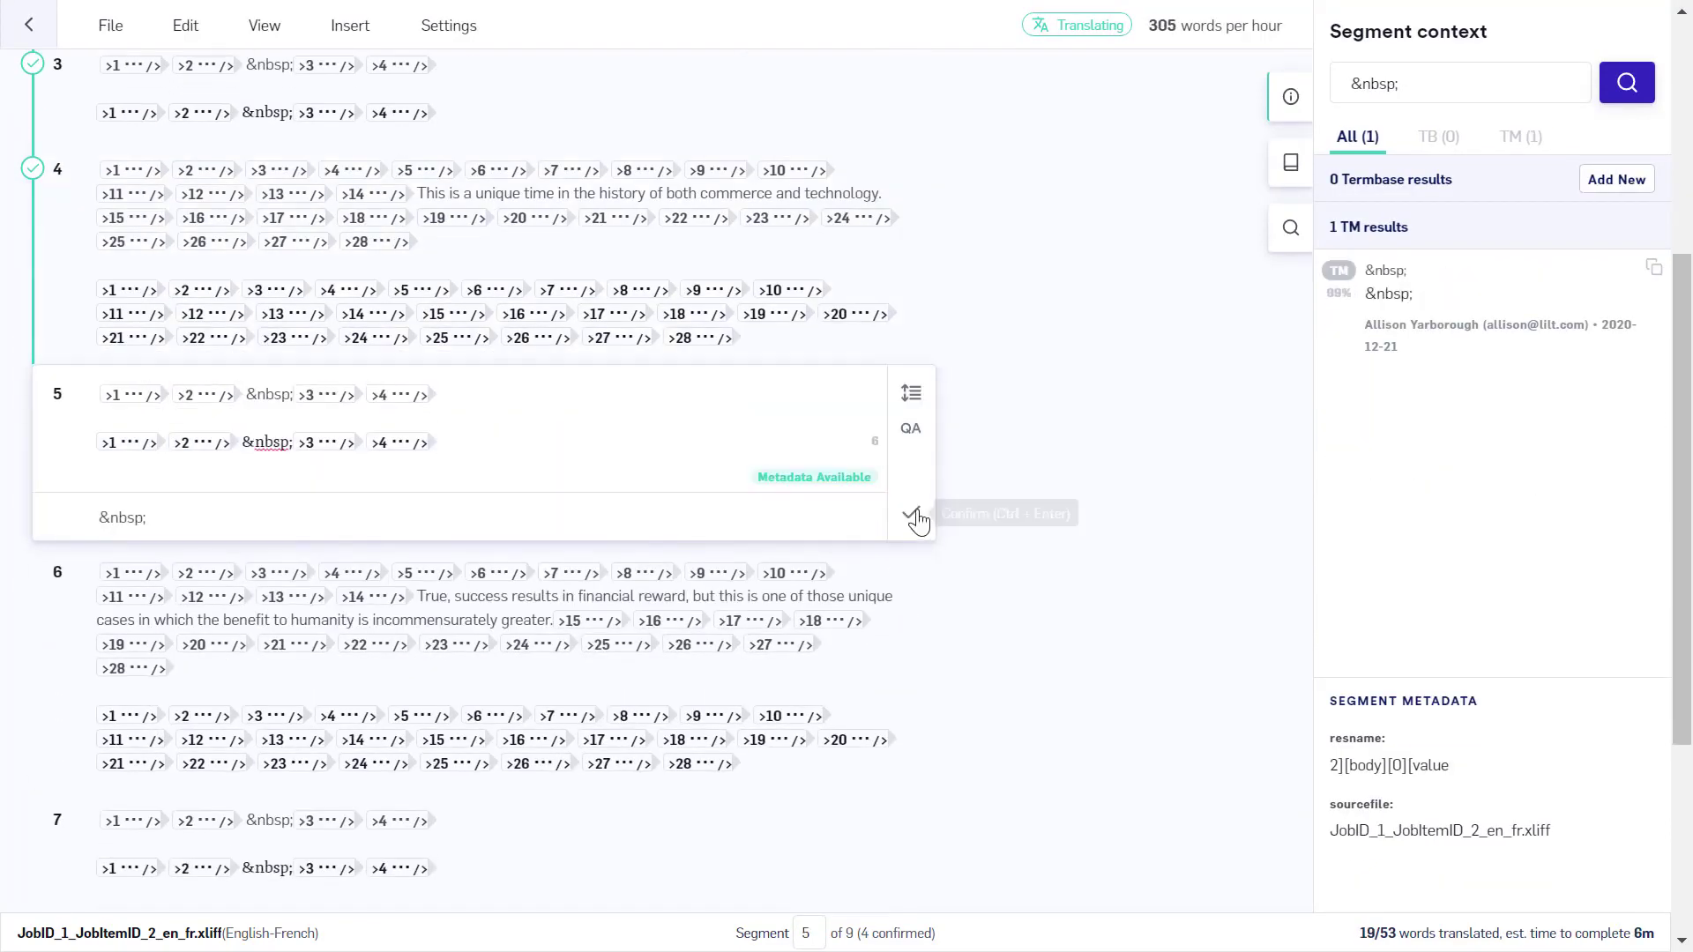
Confirm segments 5–9 and dismiss the 'You're done!' message
click(910, 513)
click(915, 703)
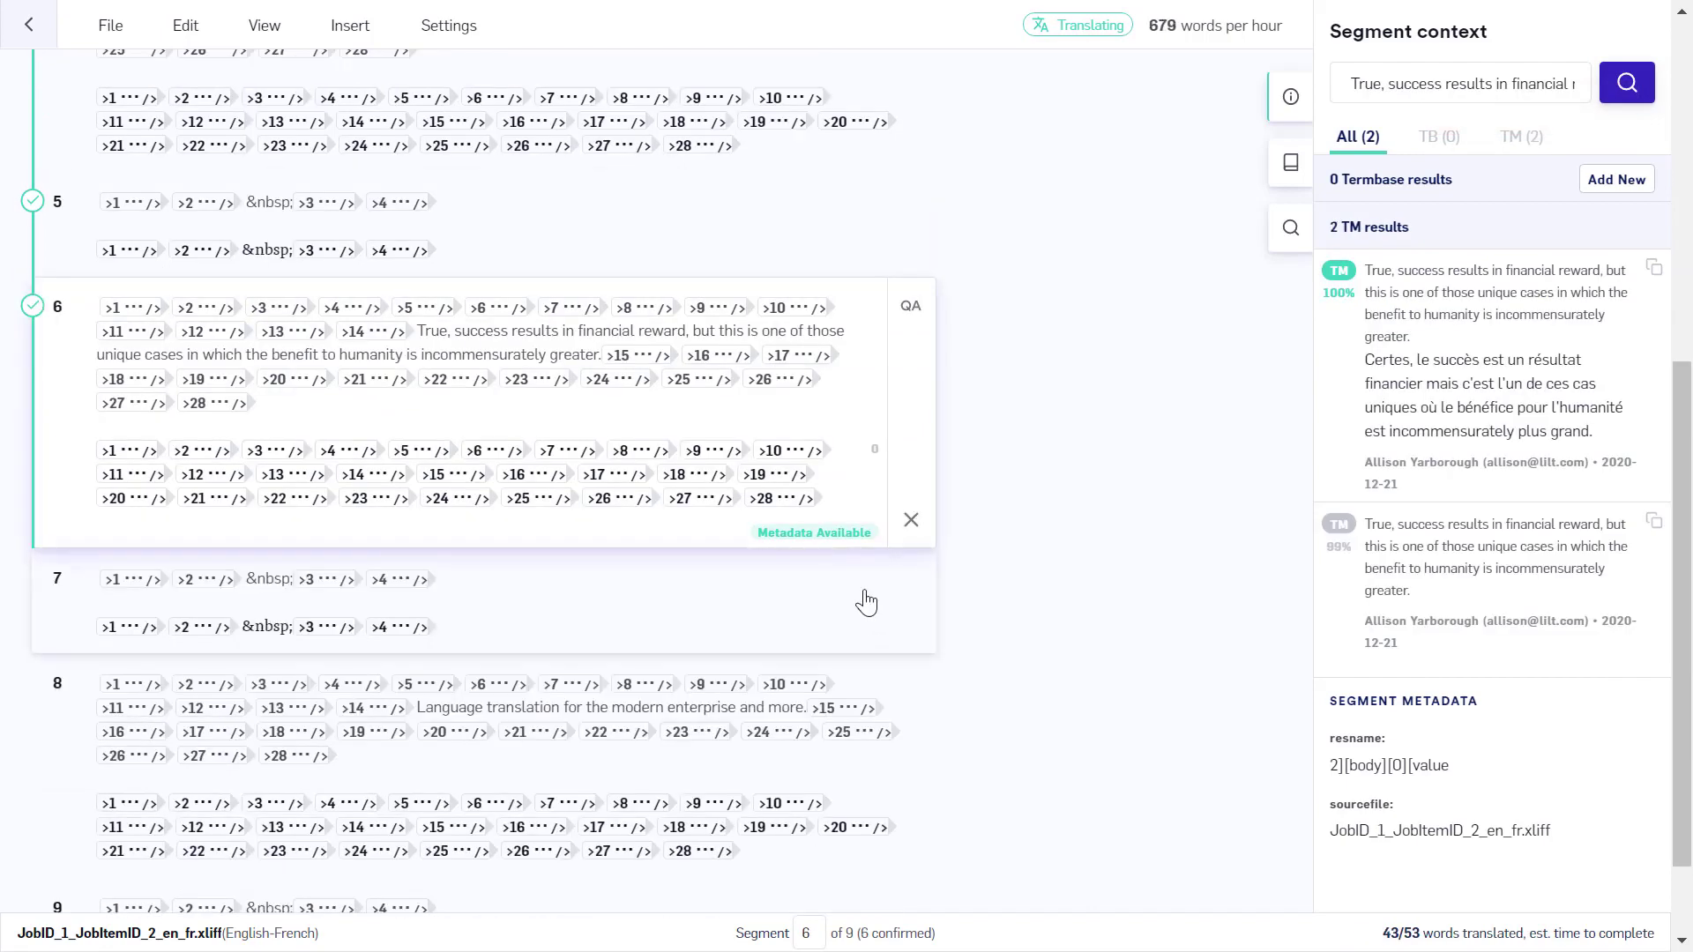
click(913, 527)
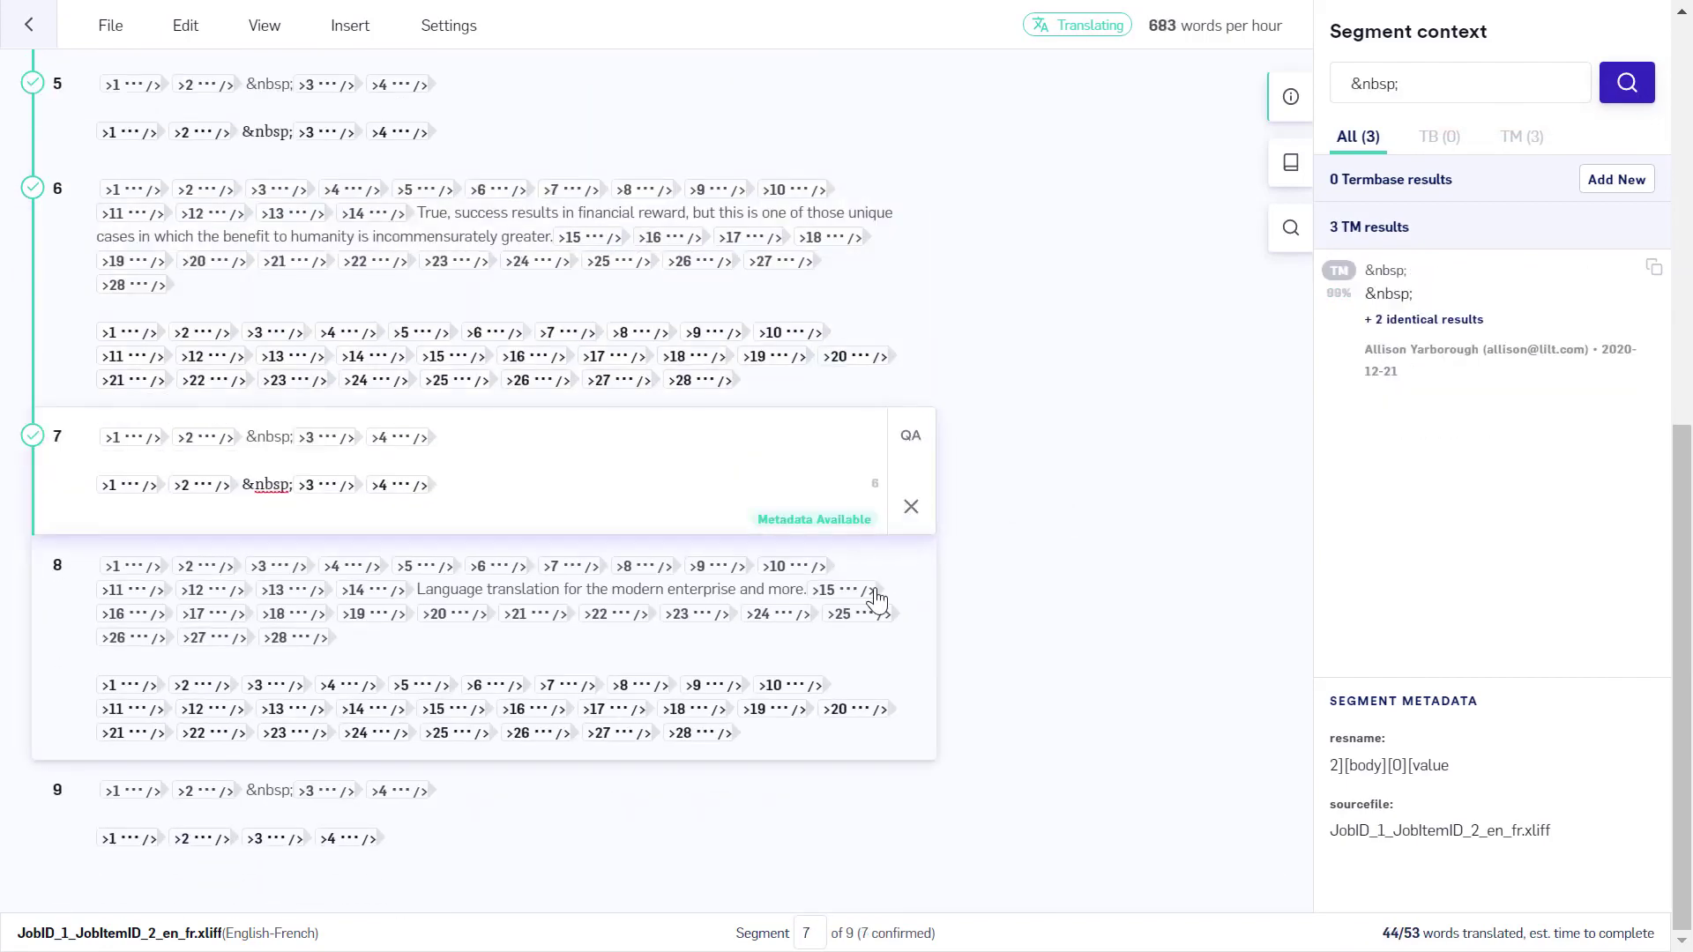
click(915, 780)
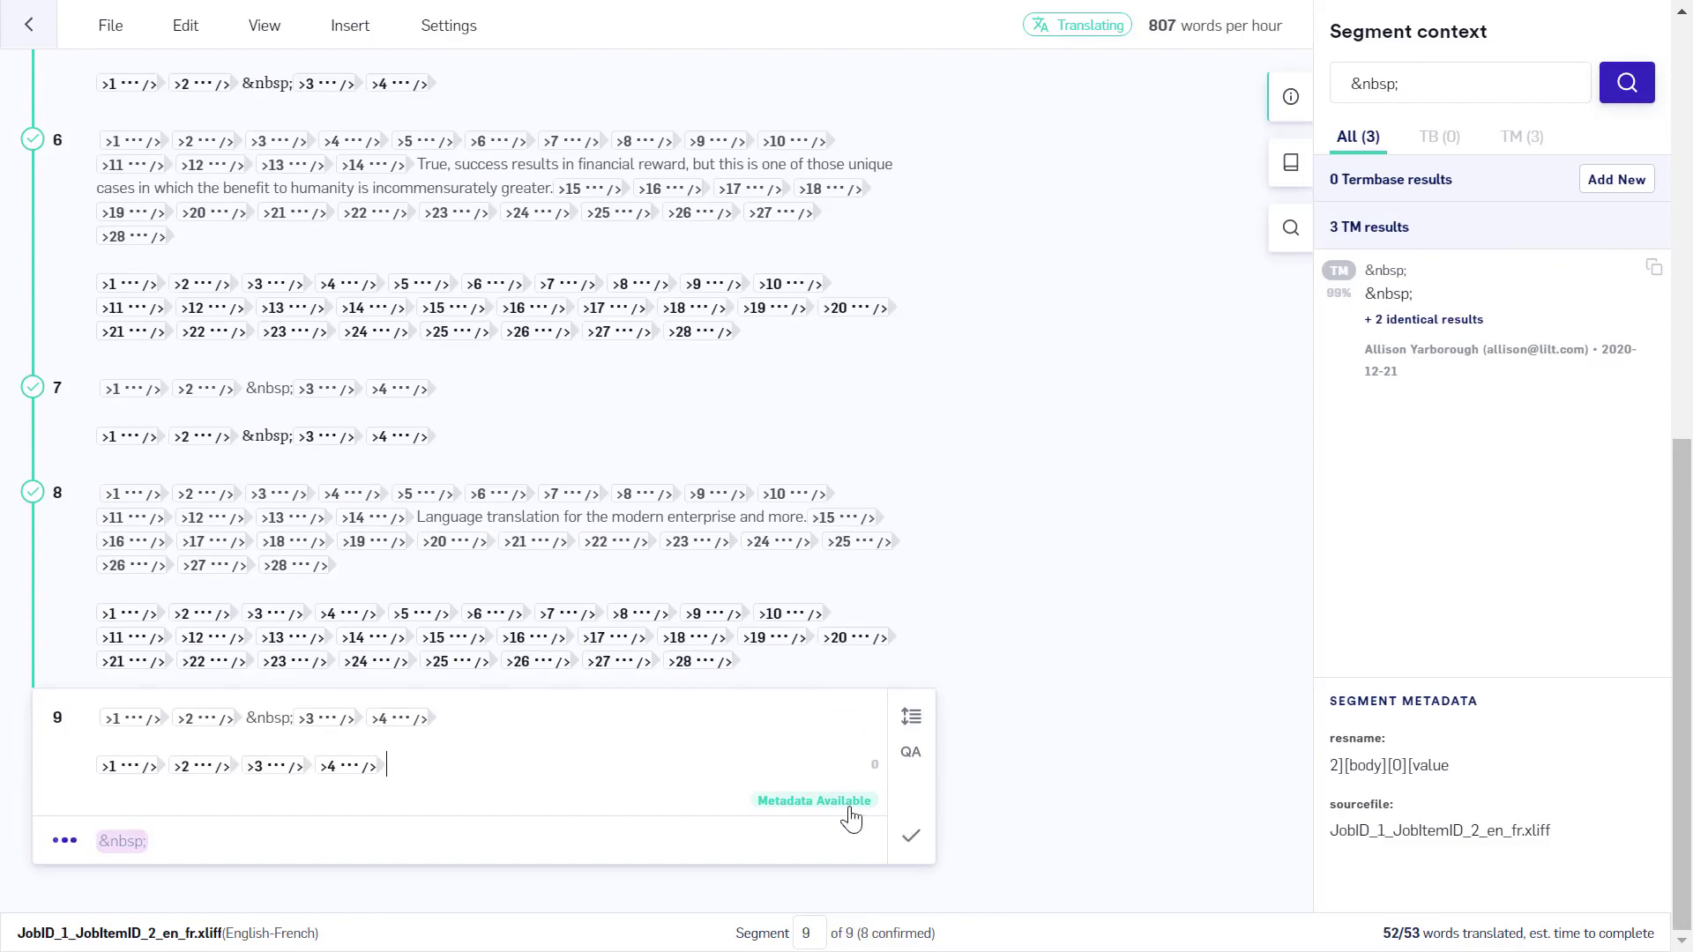
click(910, 834)
click(1559, 837)
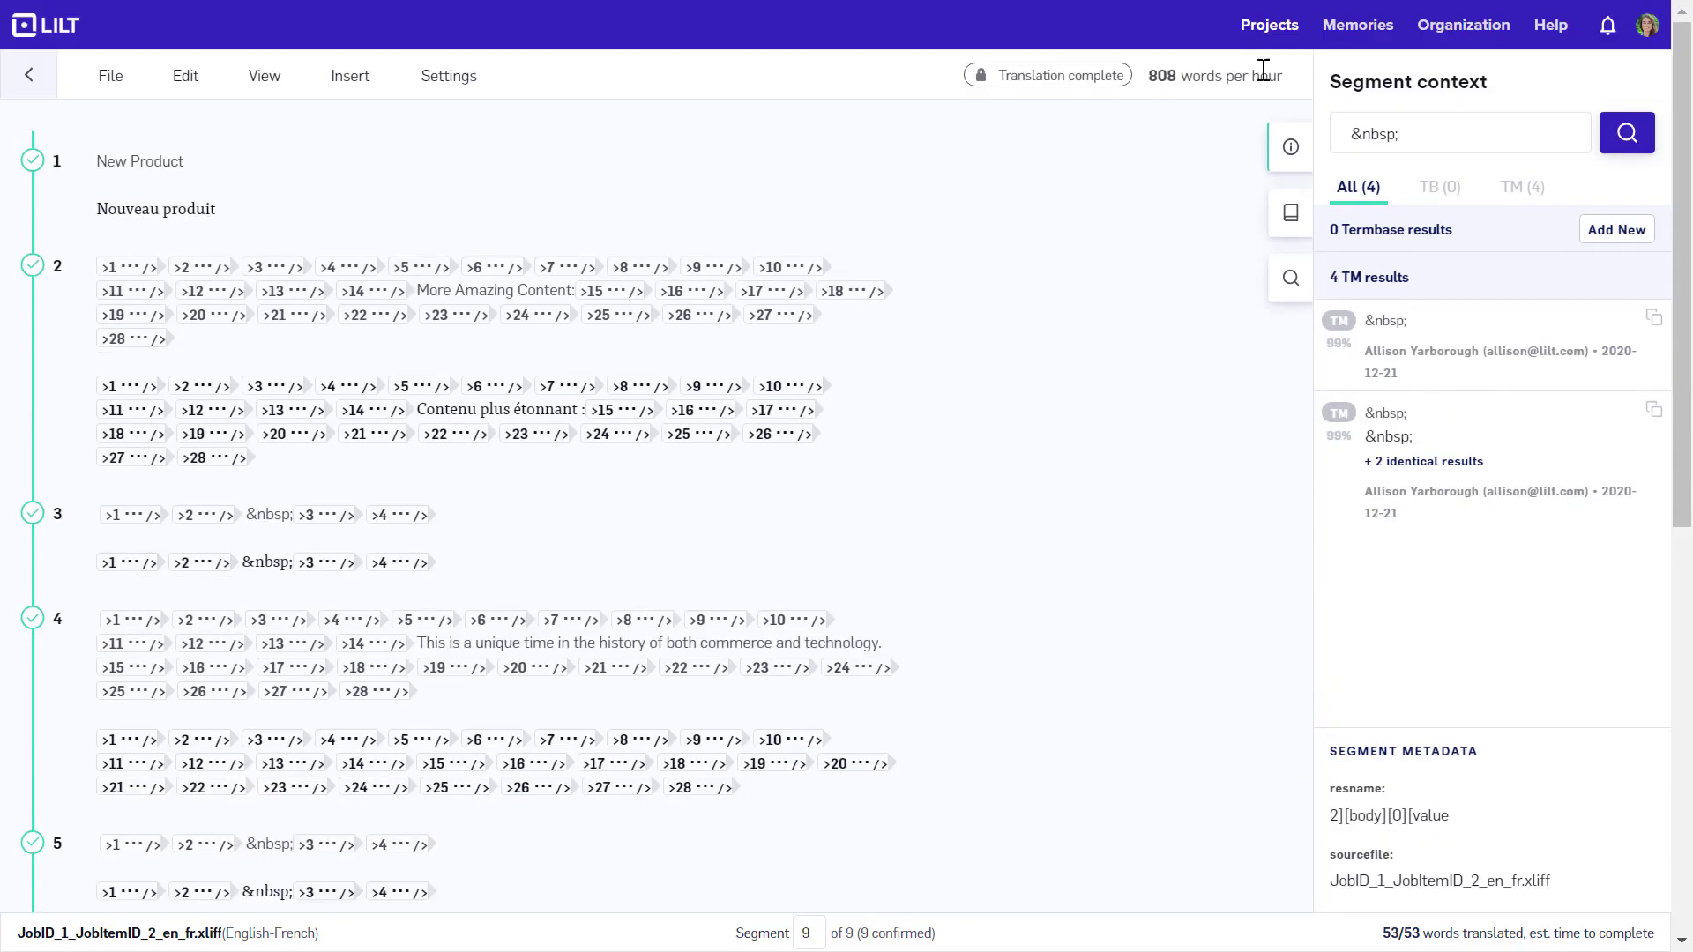
Open the New Product French document for review and accept segments 1–4
click(1269, 24)
click(776, 220)
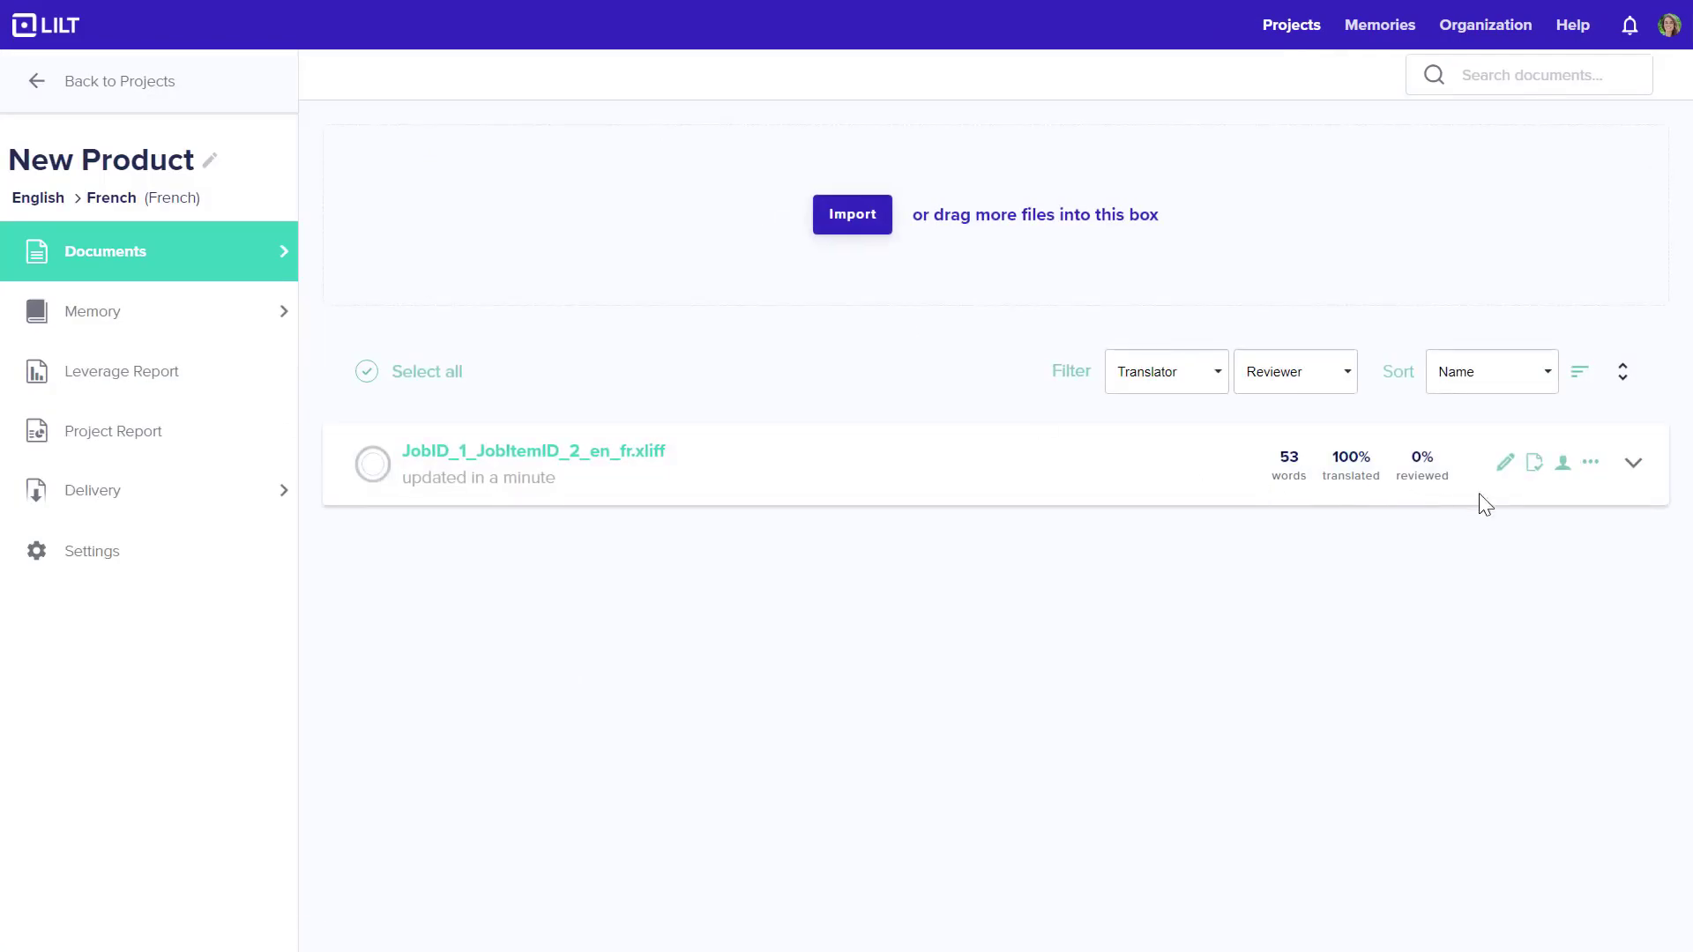
click(1528, 460)
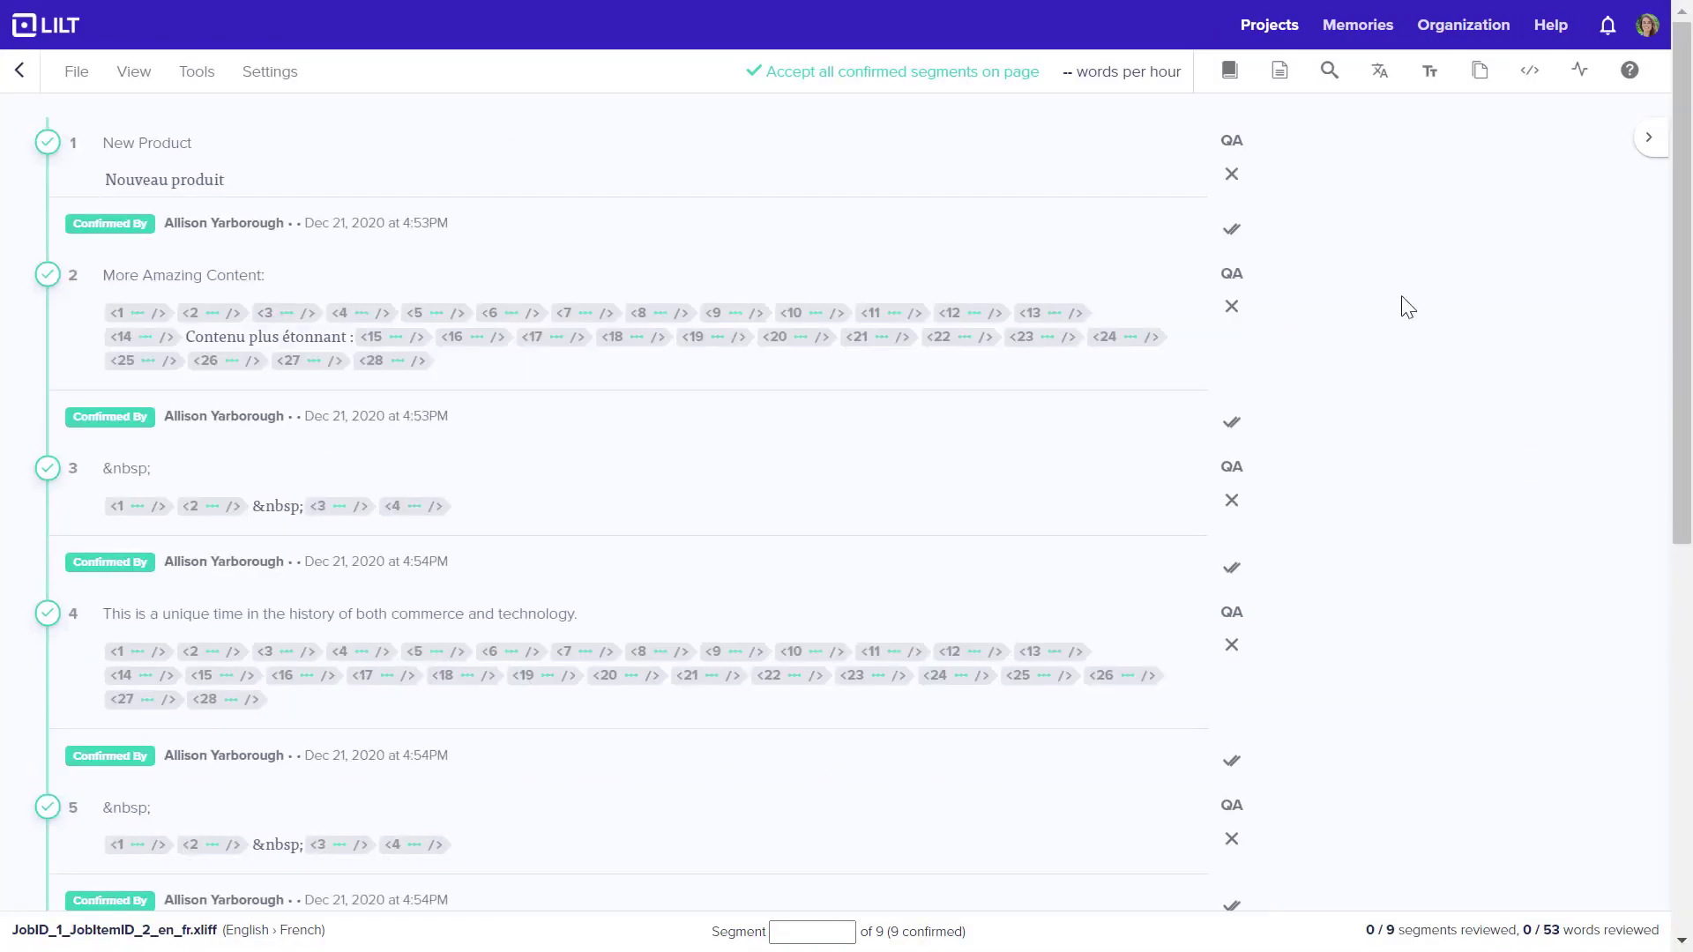
click(1232, 229)
click(1232, 463)
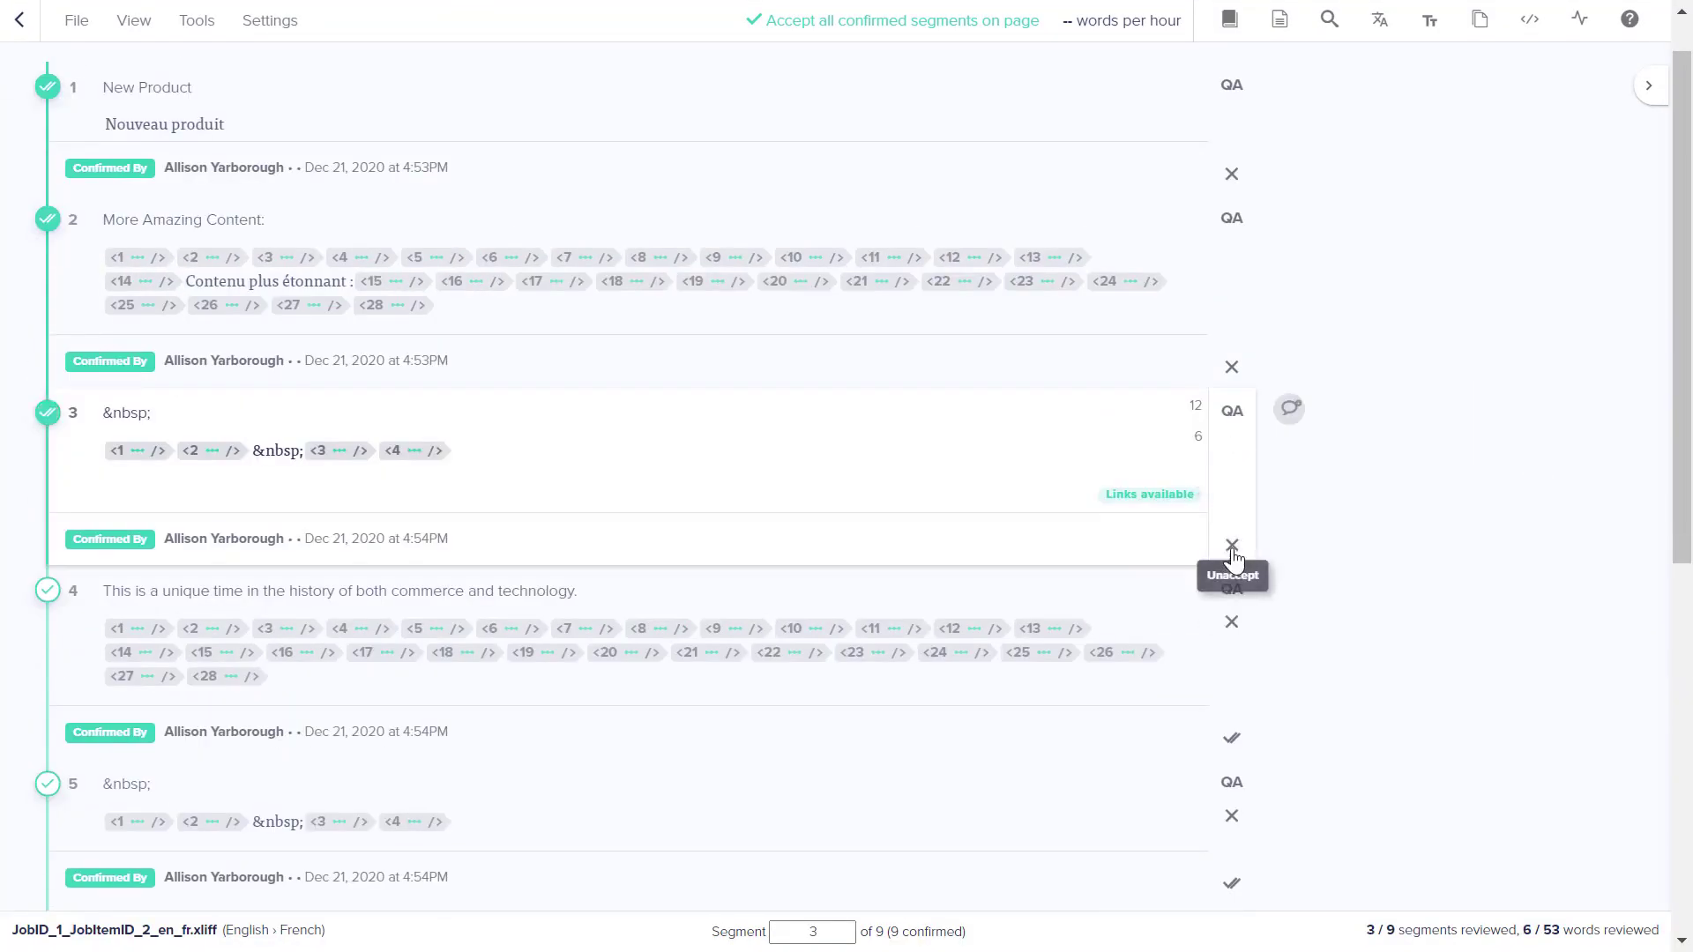
click(1232, 542)
click(1231, 441)
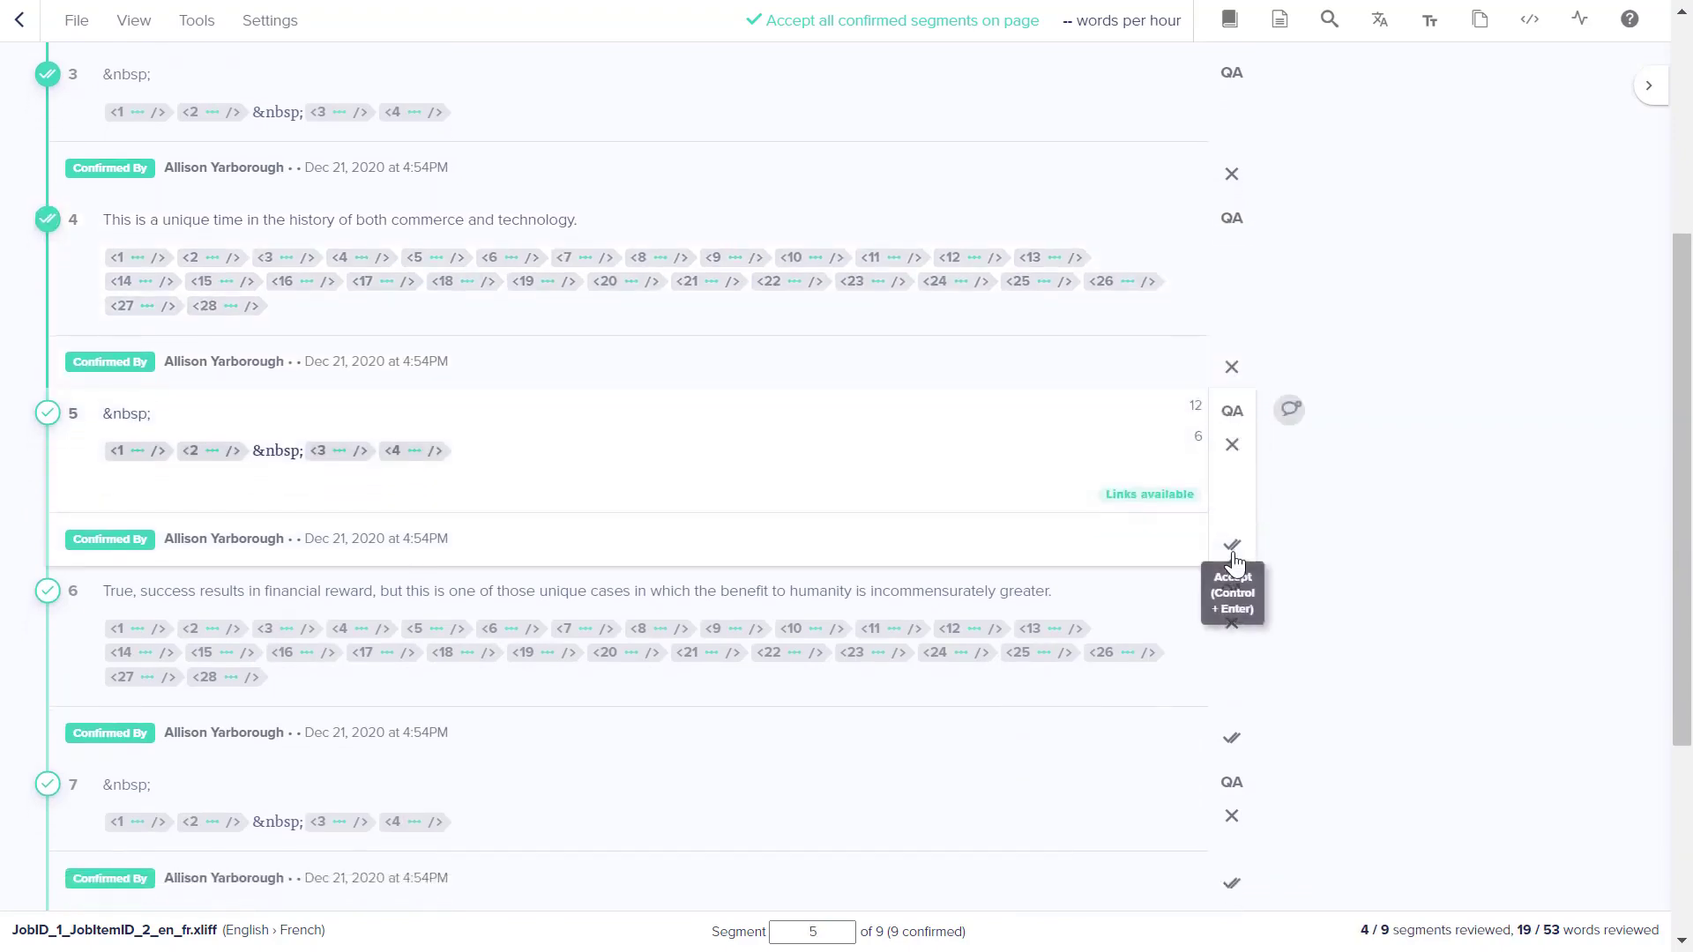
Accept segments 5–9, mark the review as done, and go back to Projects
click(1230, 551)
click(1231, 577)
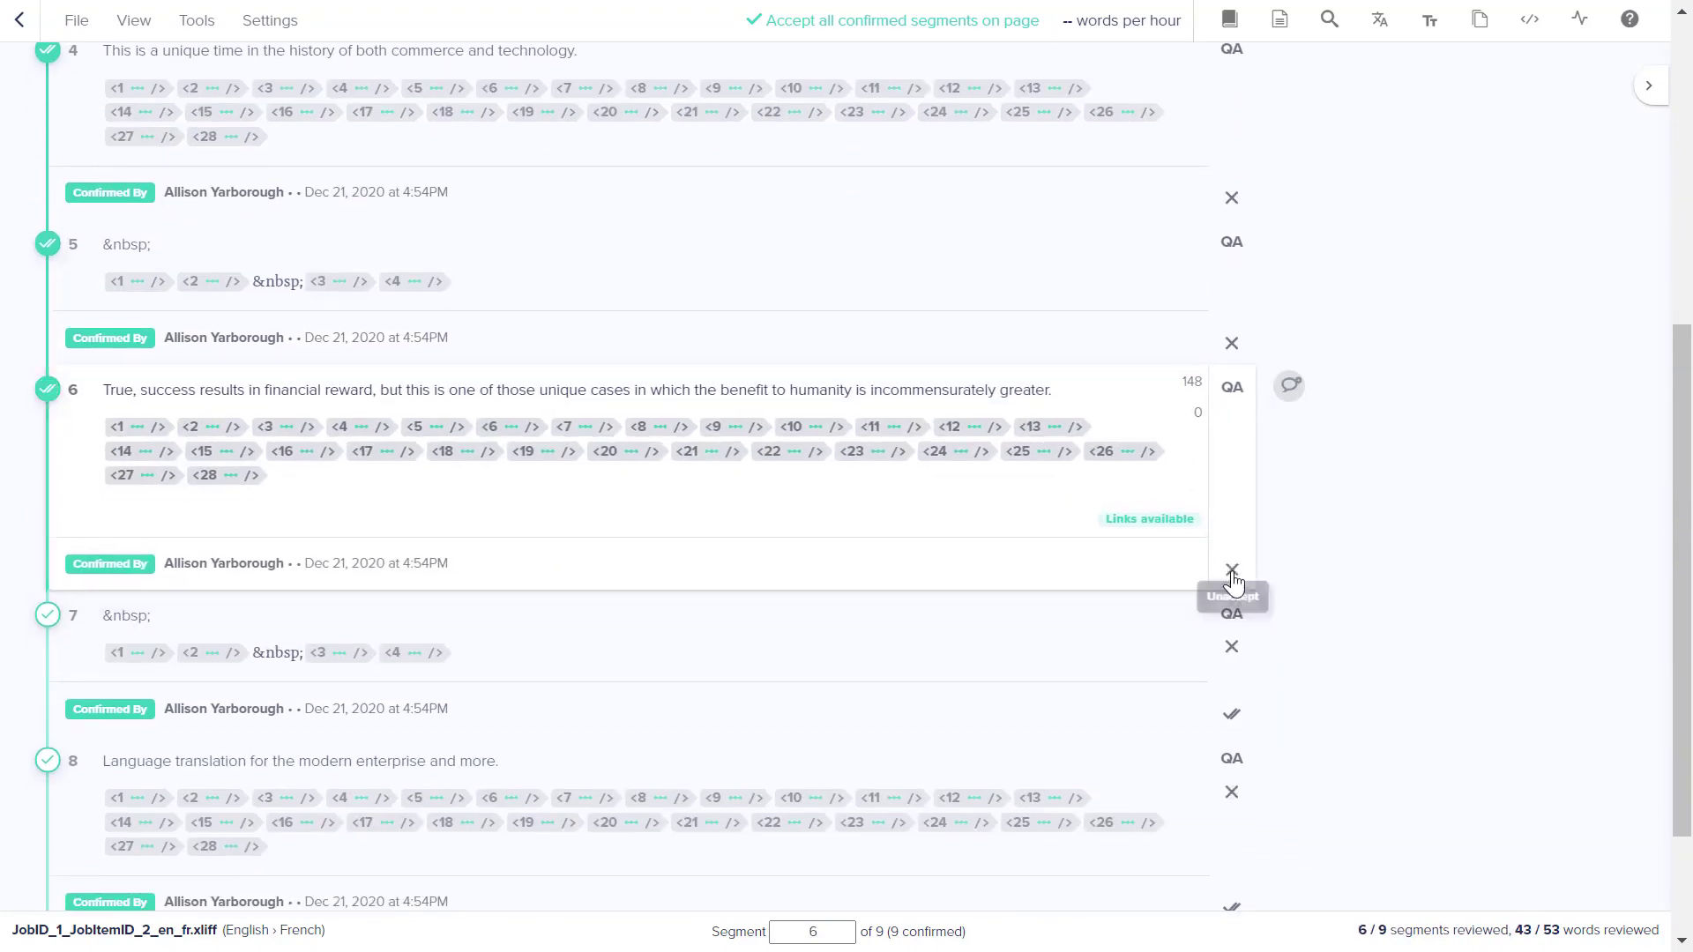
click(1231, 555)
click(1233, 737)
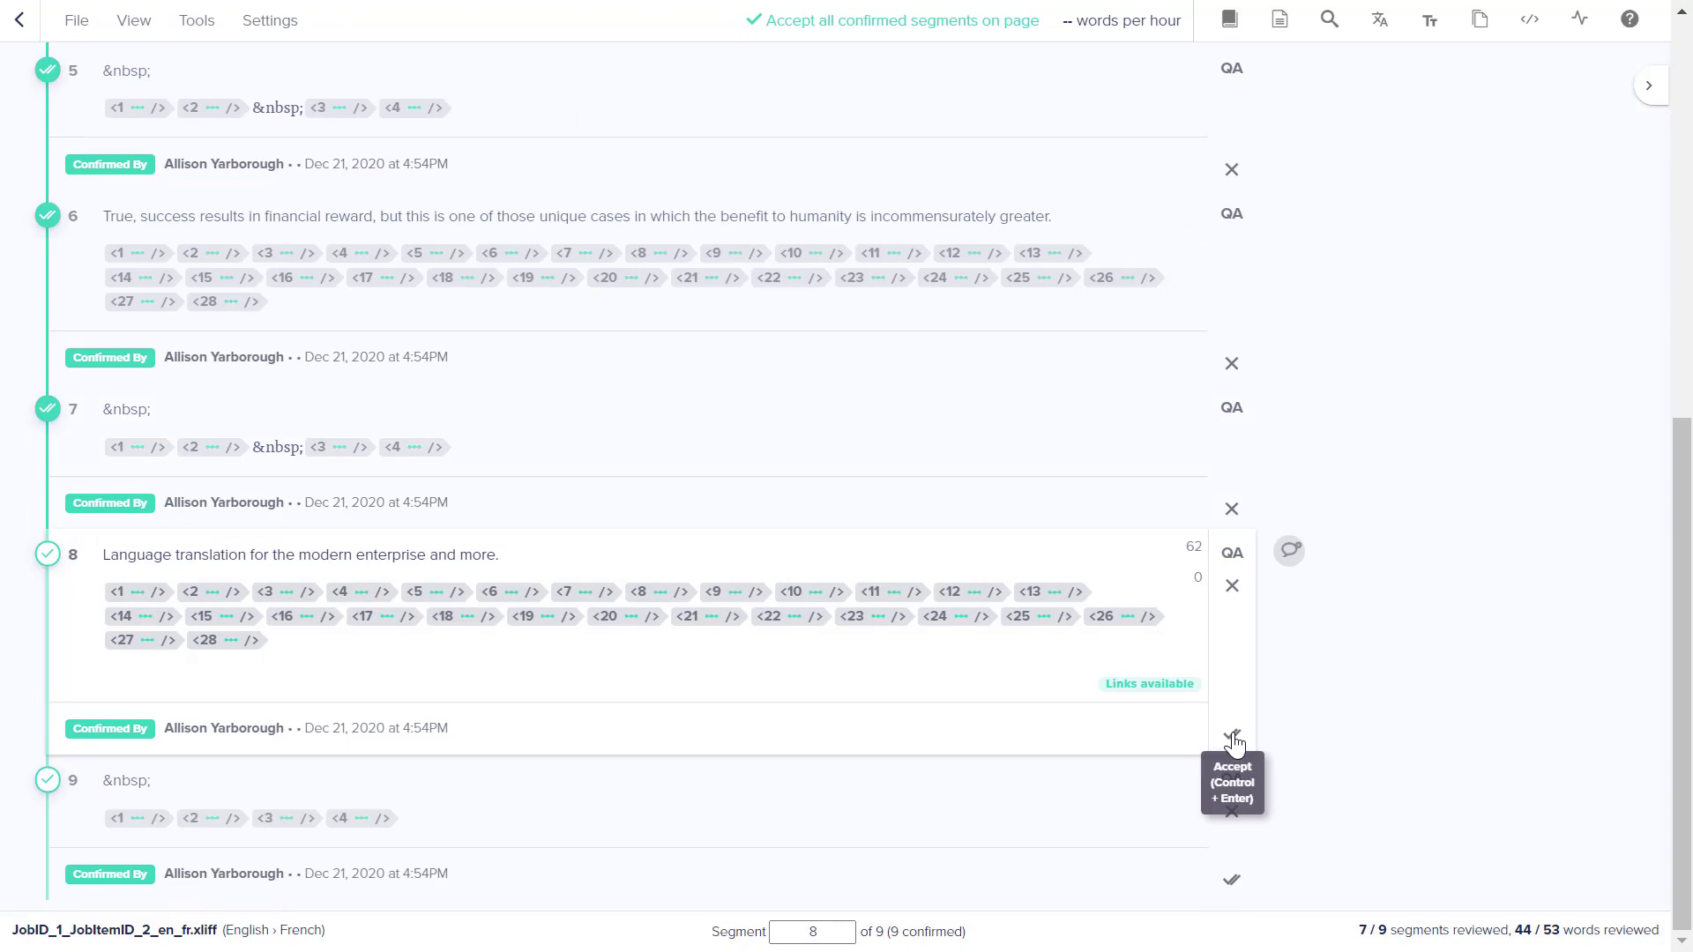
click(1235, 882)
click(1560, 845)
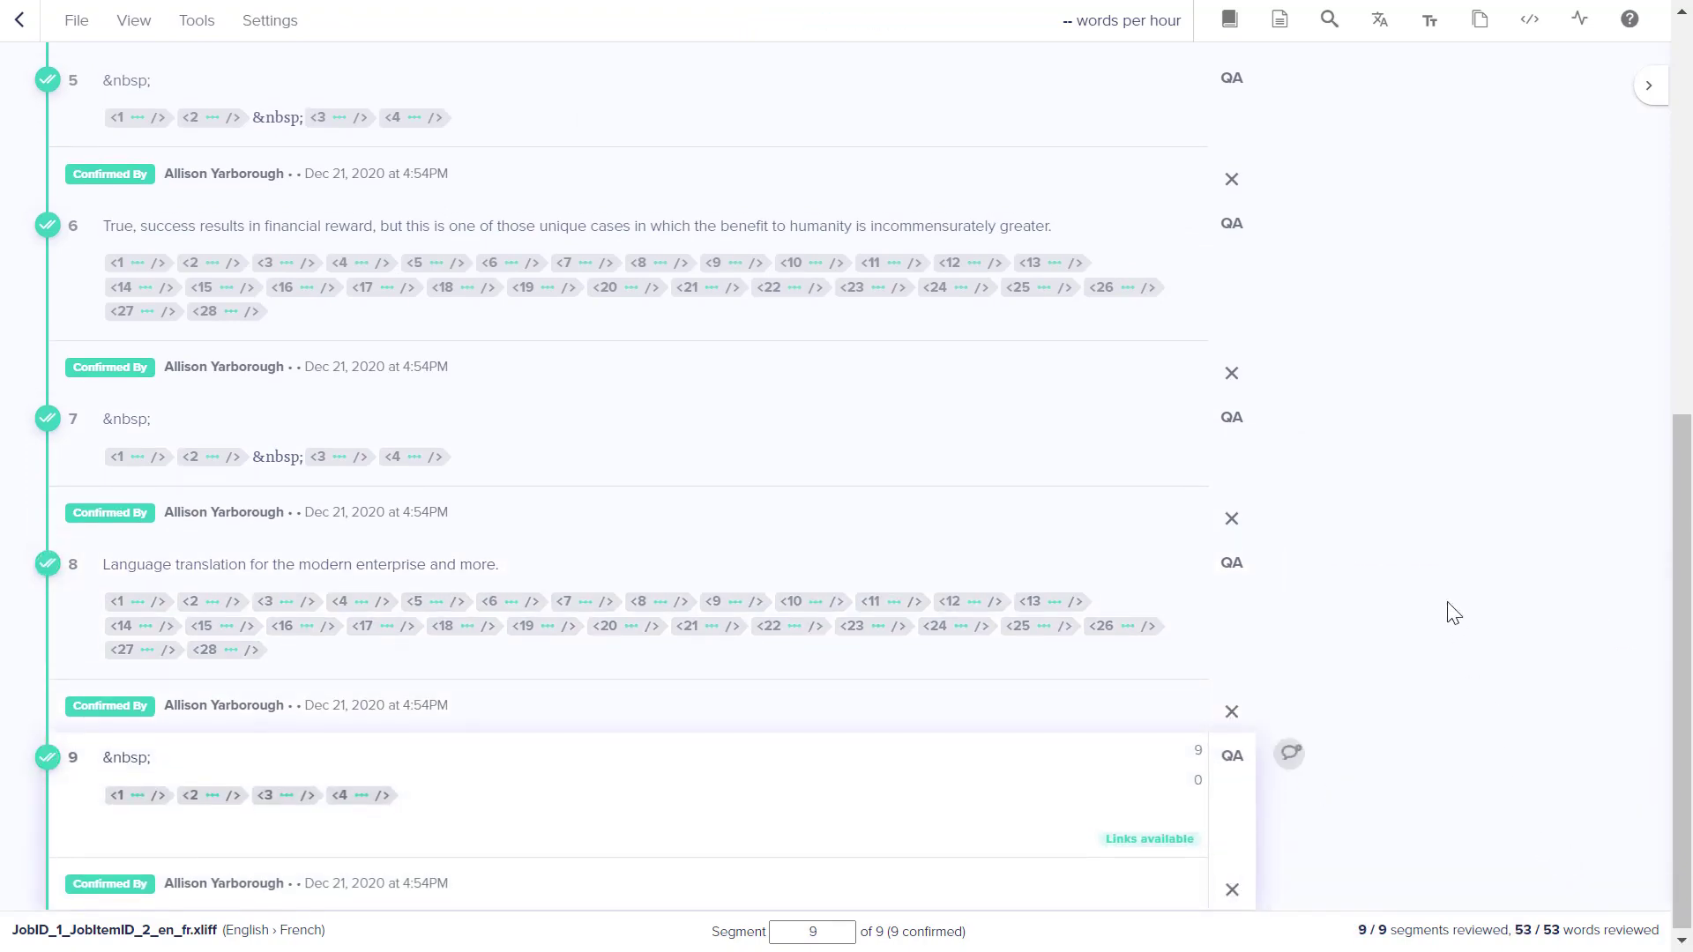
click(1259, 35)
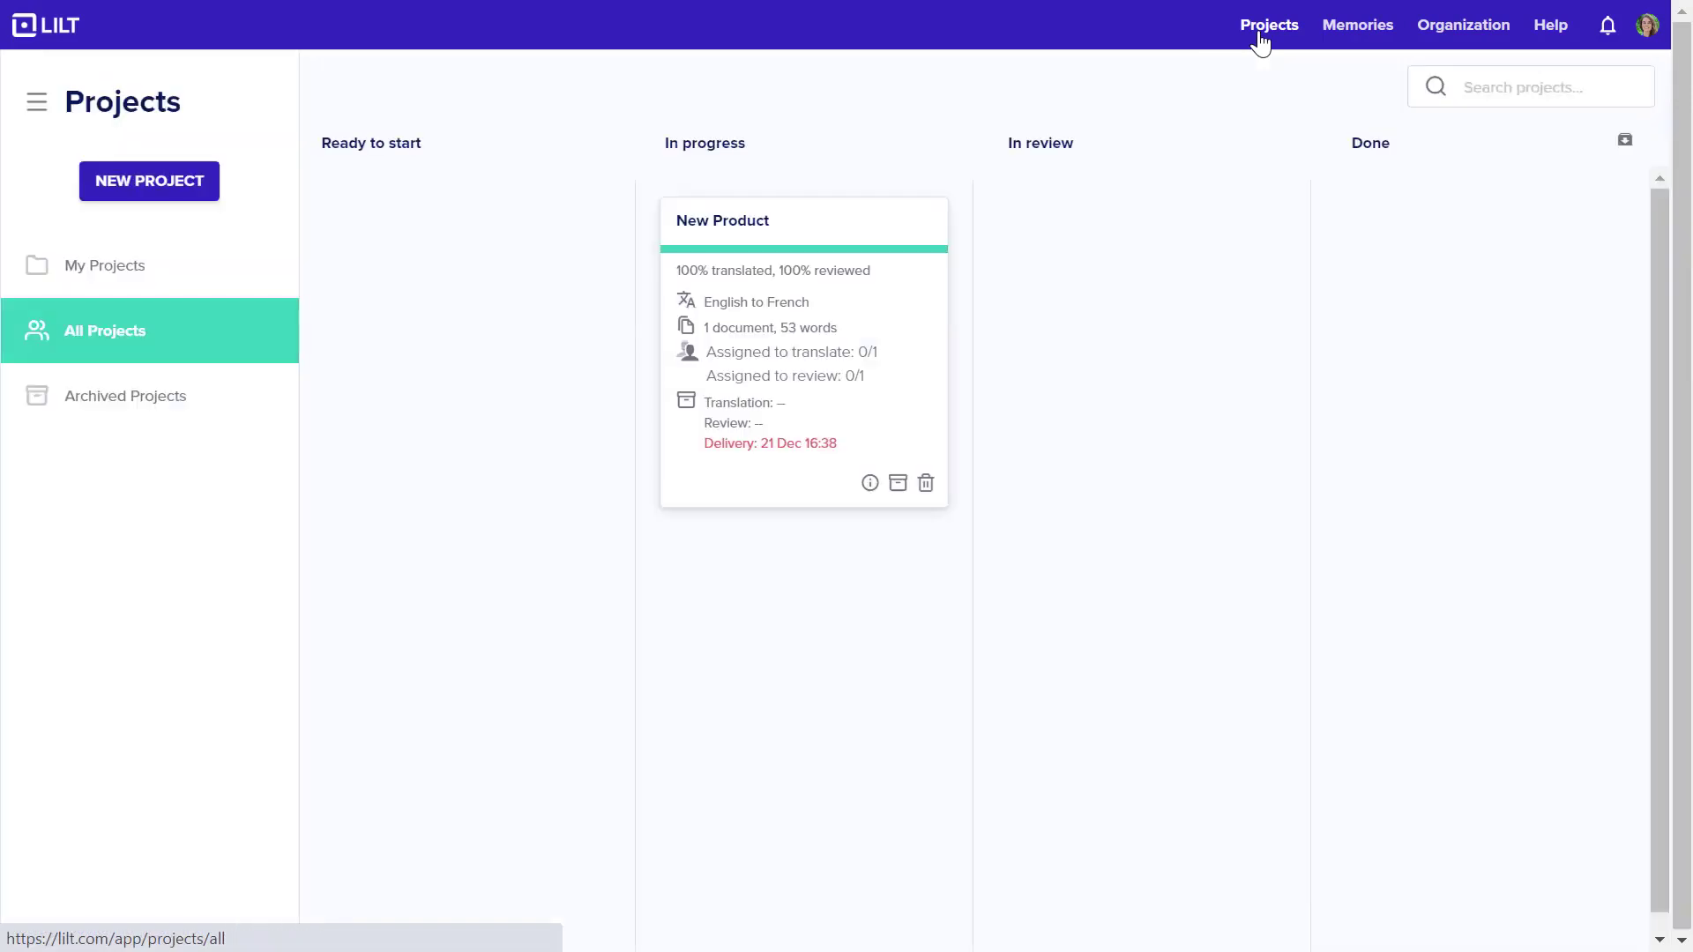
Drag the New Product card from In progress to In review on the Projects board
drag(907, 215, 1417, 235)
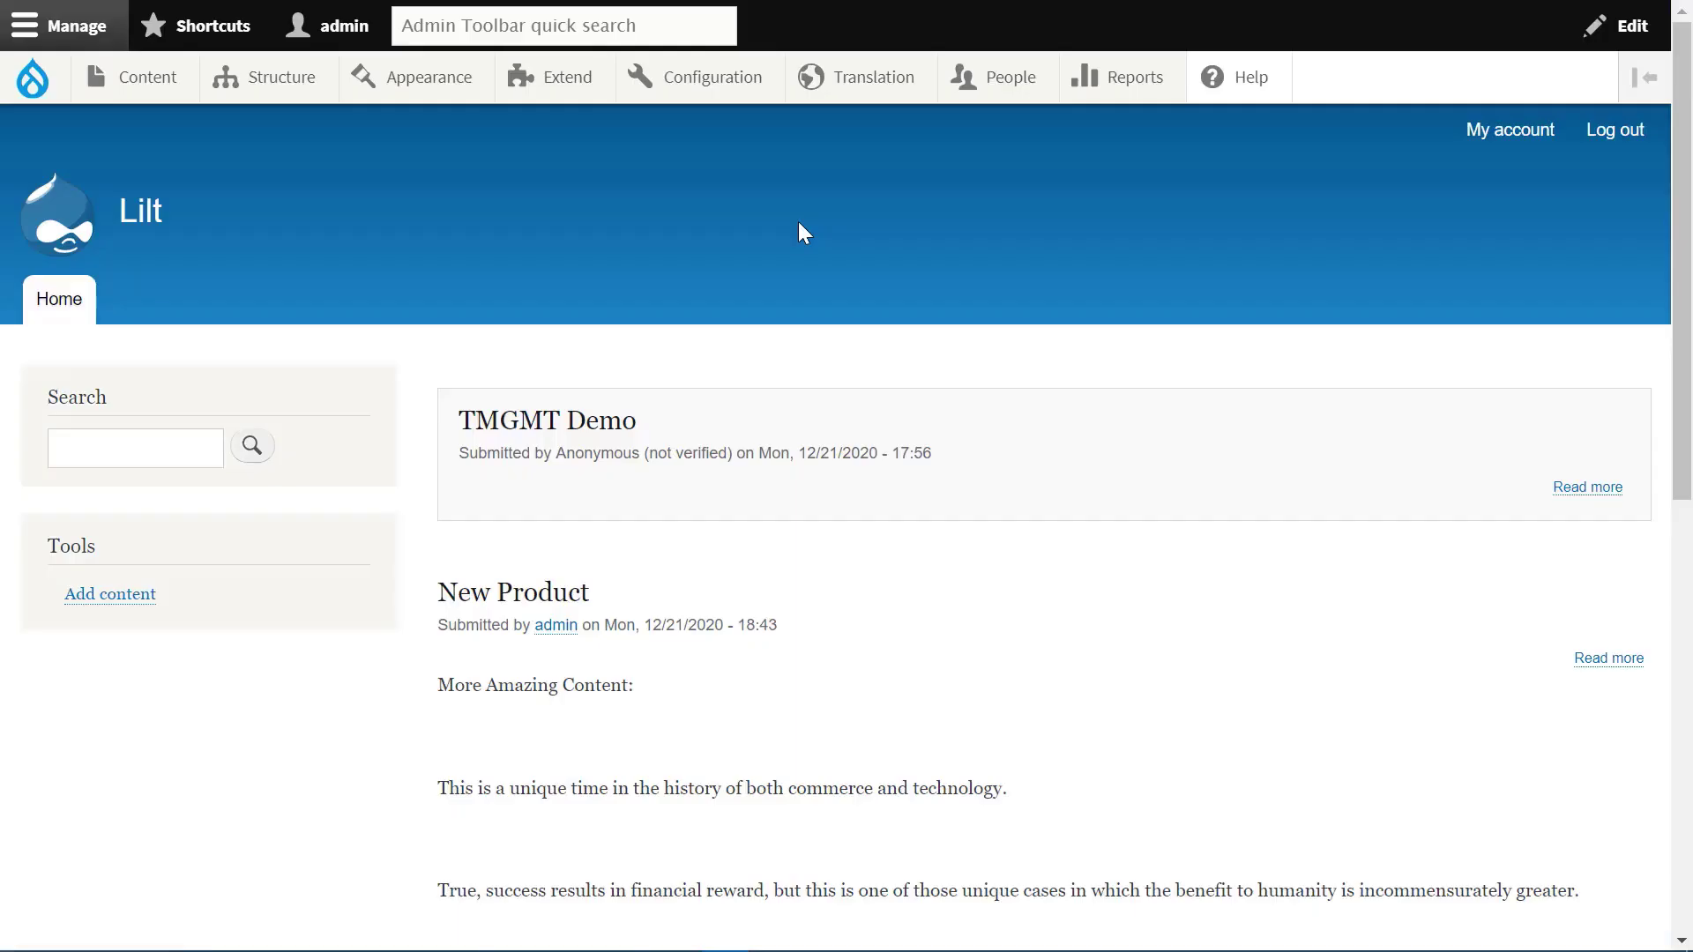
Manage the New Product job under Translation > Jobs and pull its French translation from Lilt
mouse_move(857, 97)
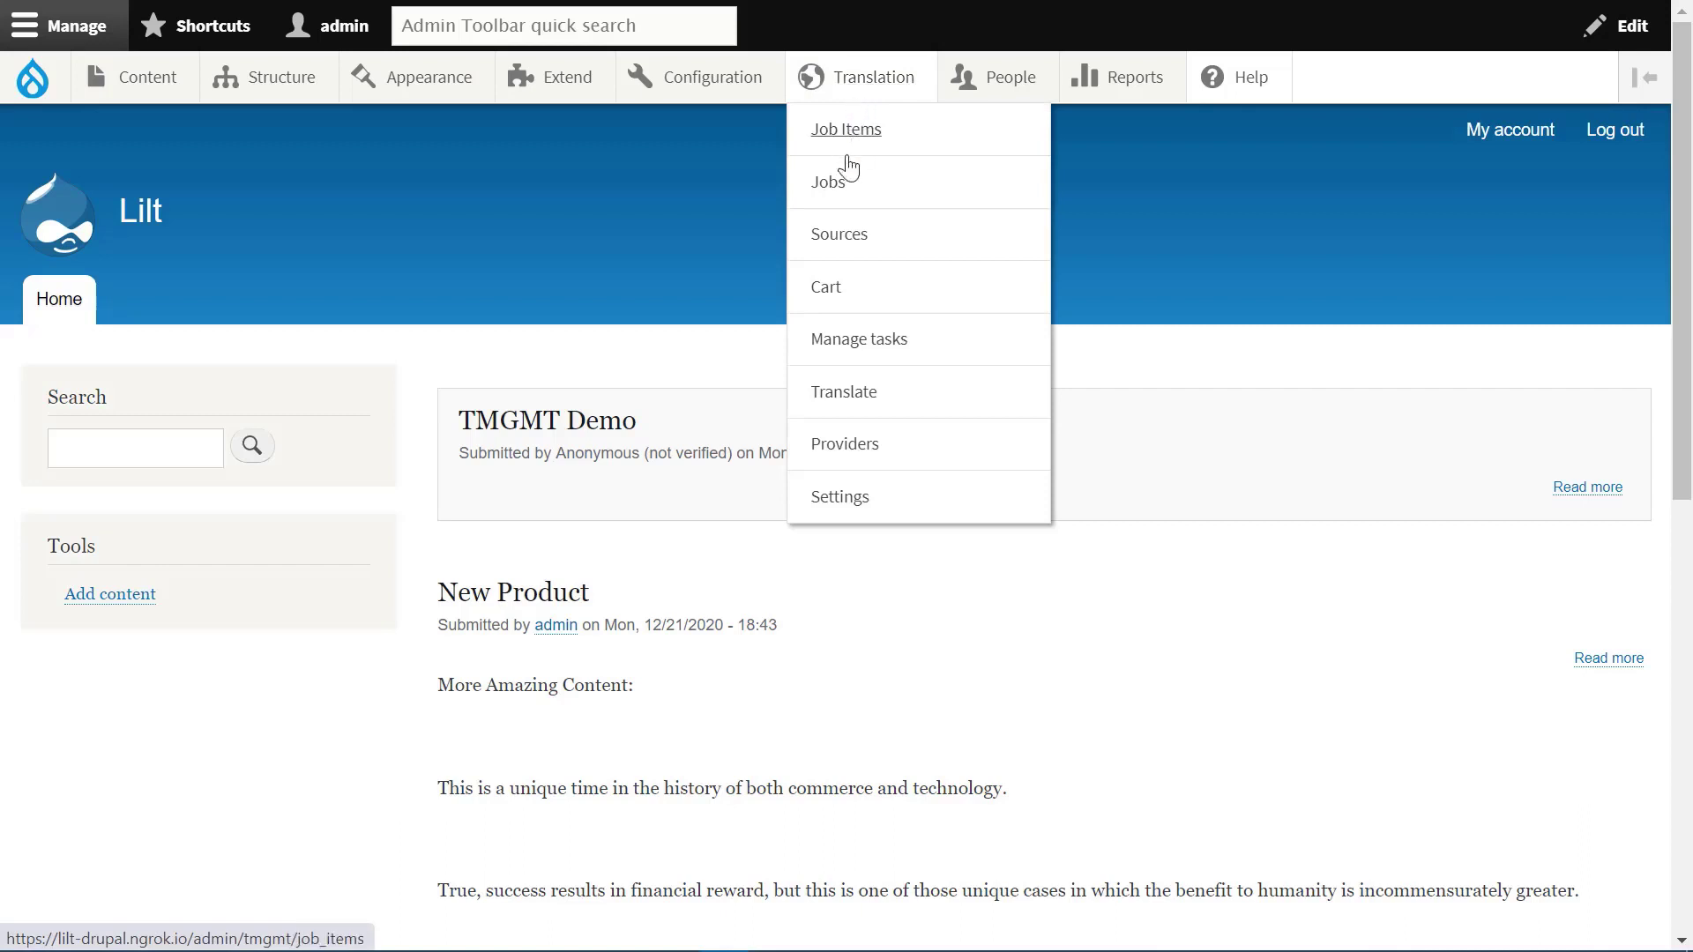
click(833, 189)
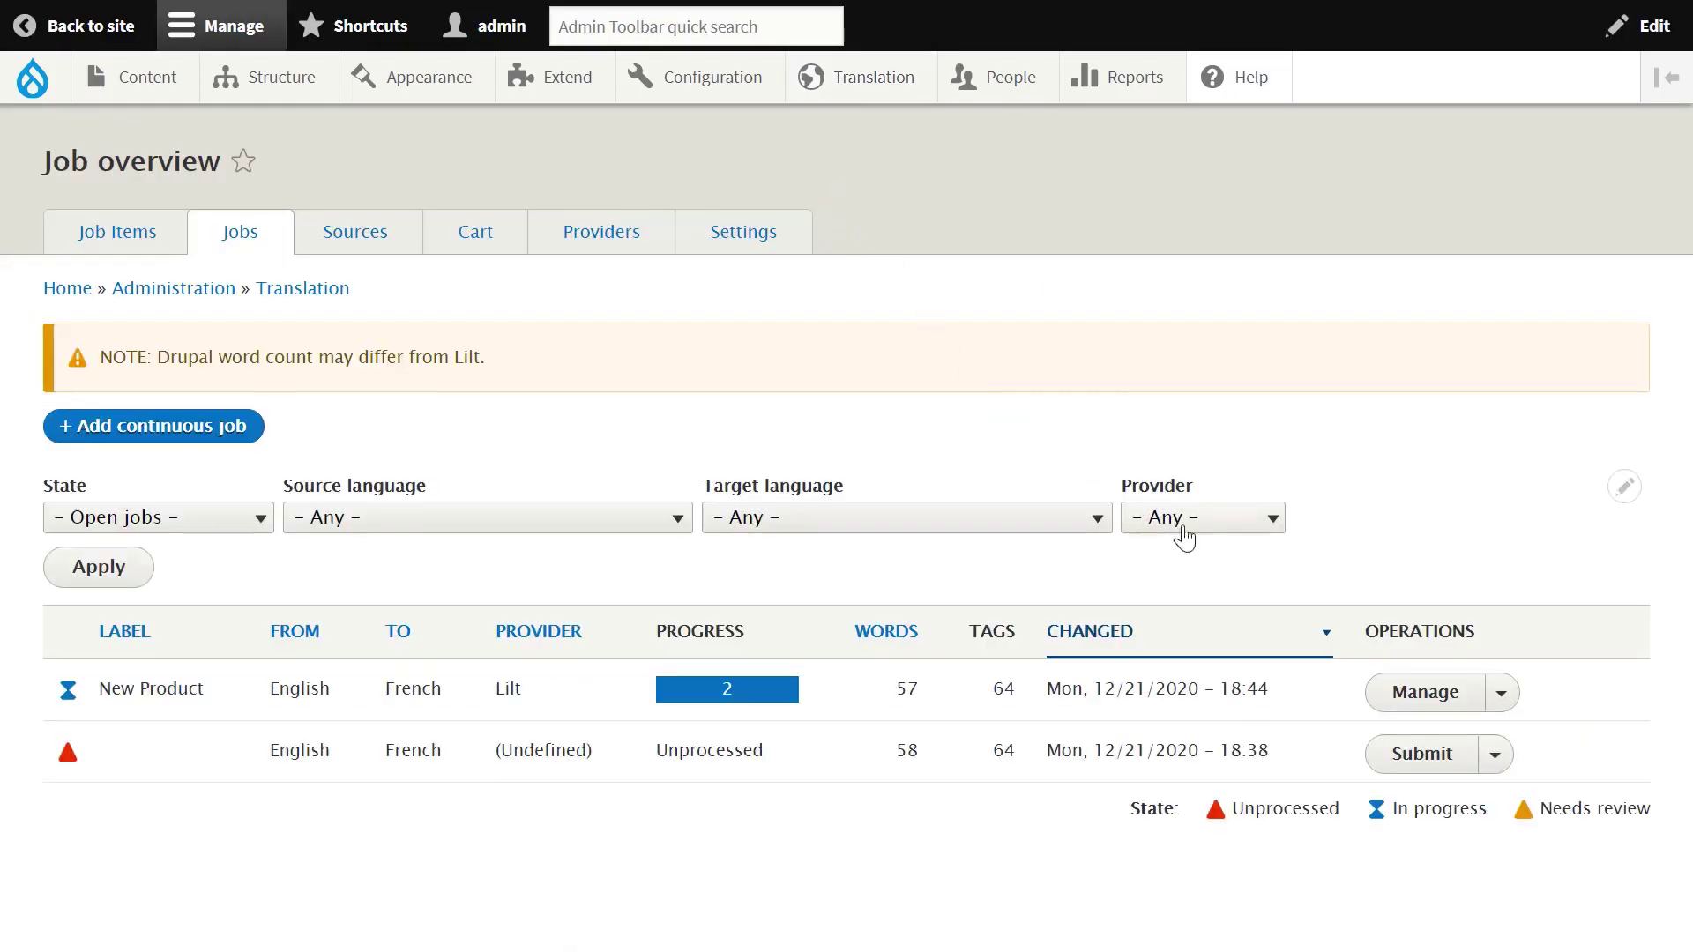
click(1424, 692)
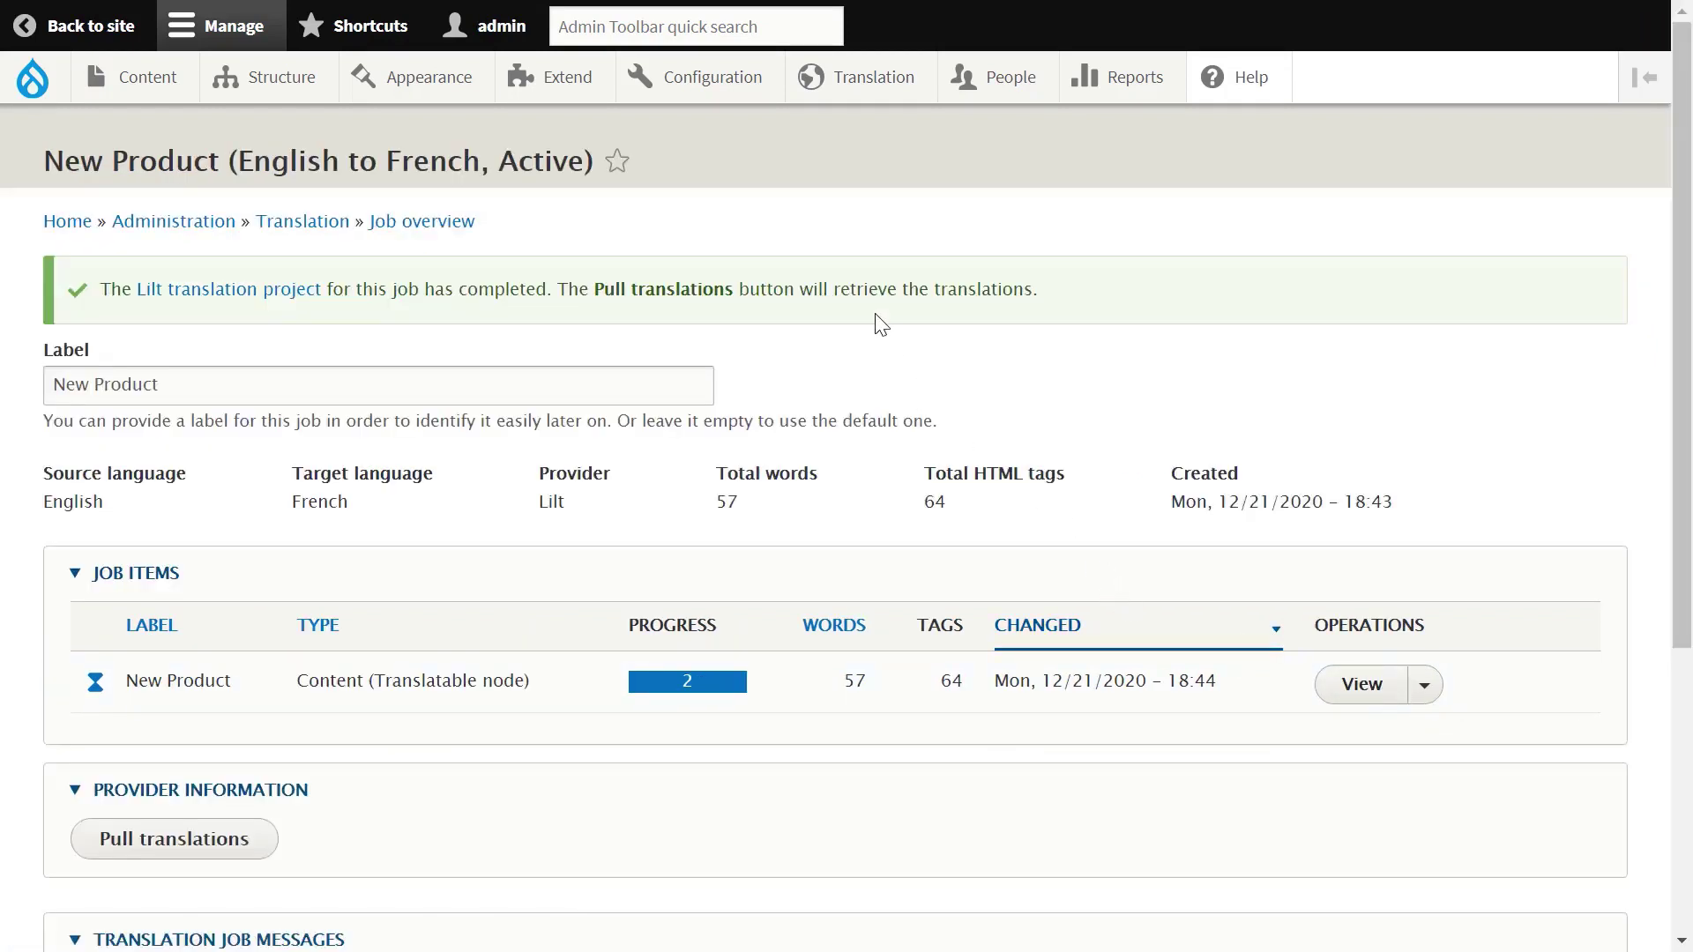
scroll(803, 437, down, 2)
scroll(802, 437, down, 2)
click(232, 584)
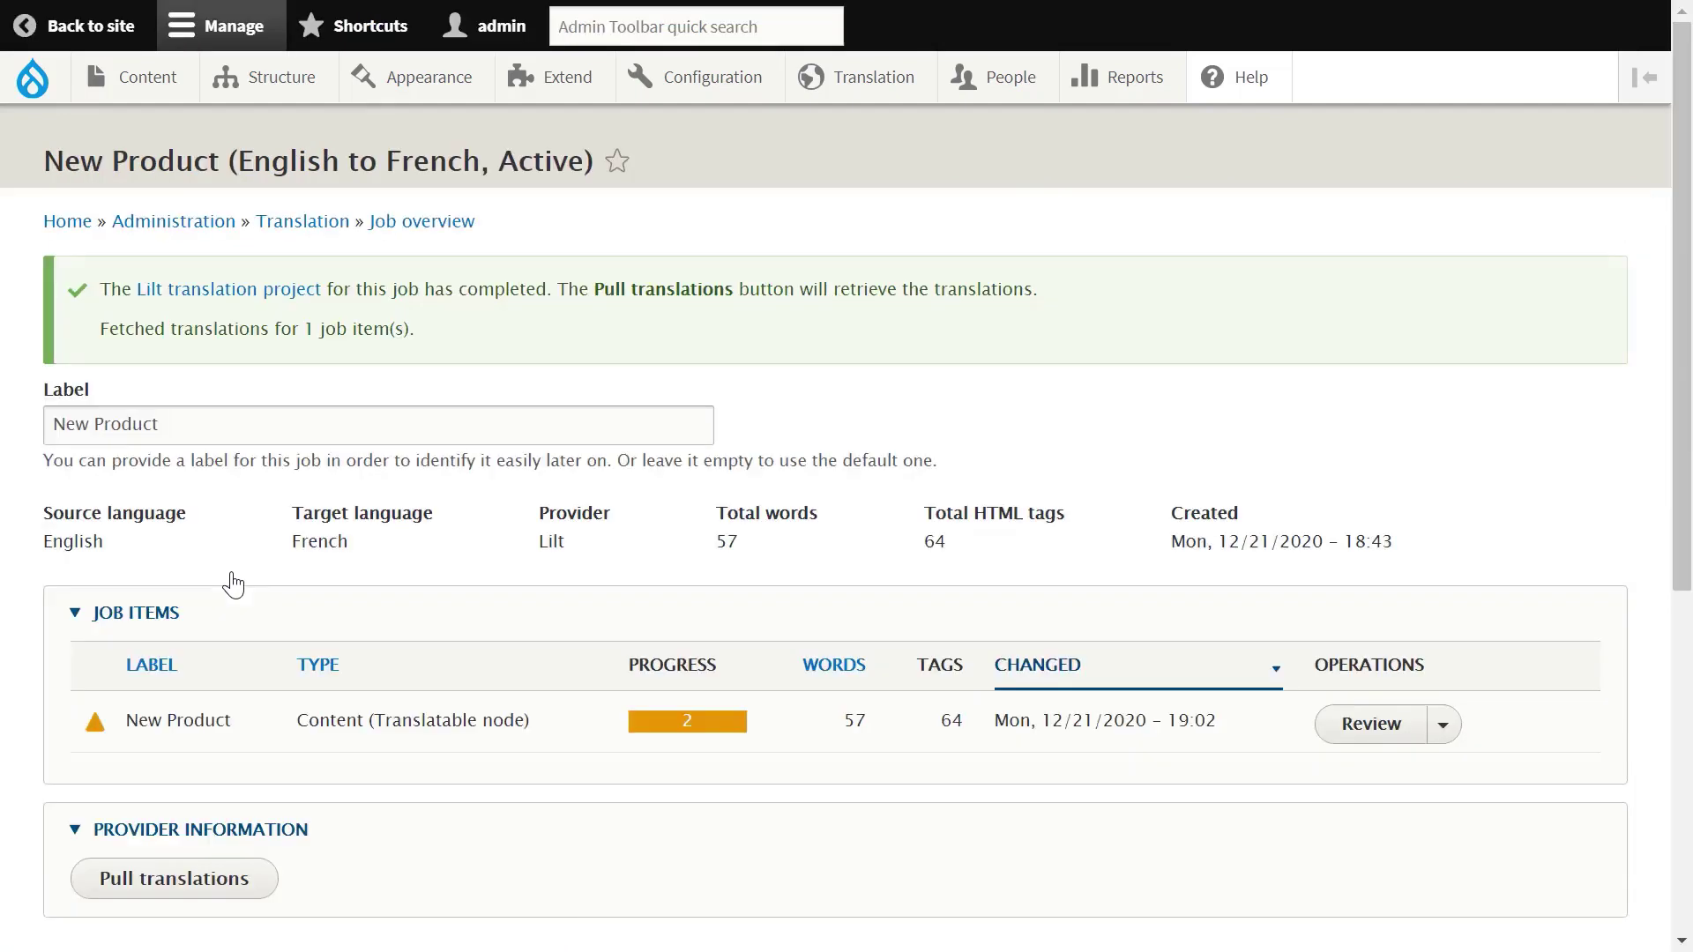
Save the reviewed job item as completed, then open 'Contenu plus étonnant :' from Content
click(1372, 725)
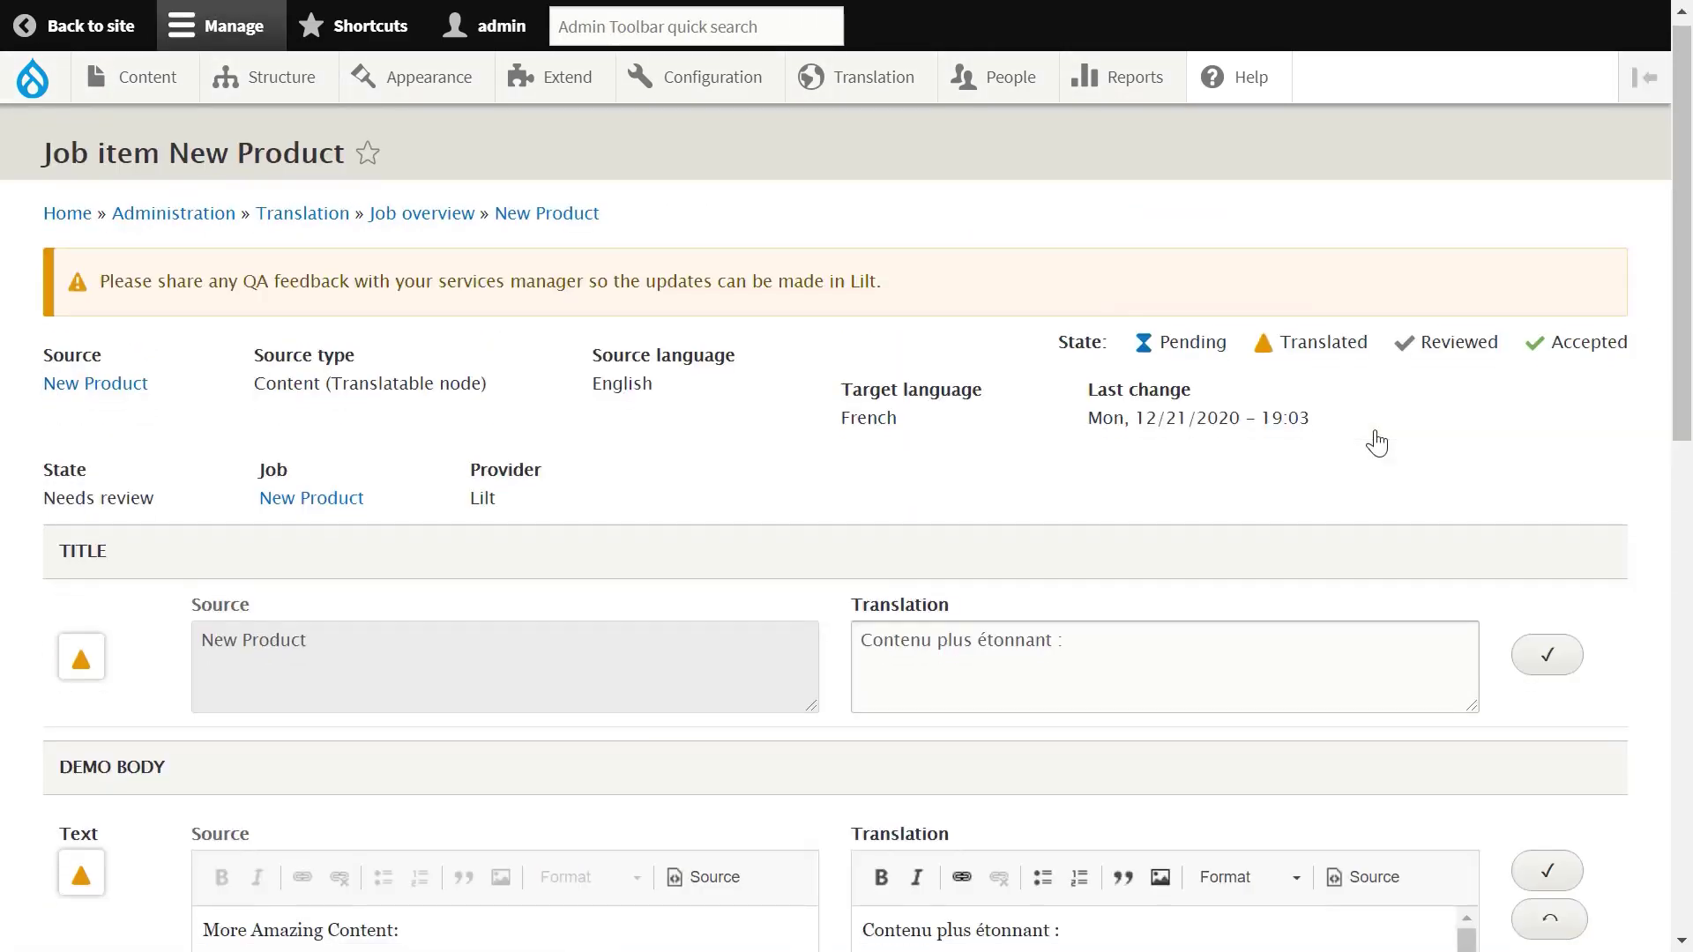
scroll(1376, 442, down, 7)
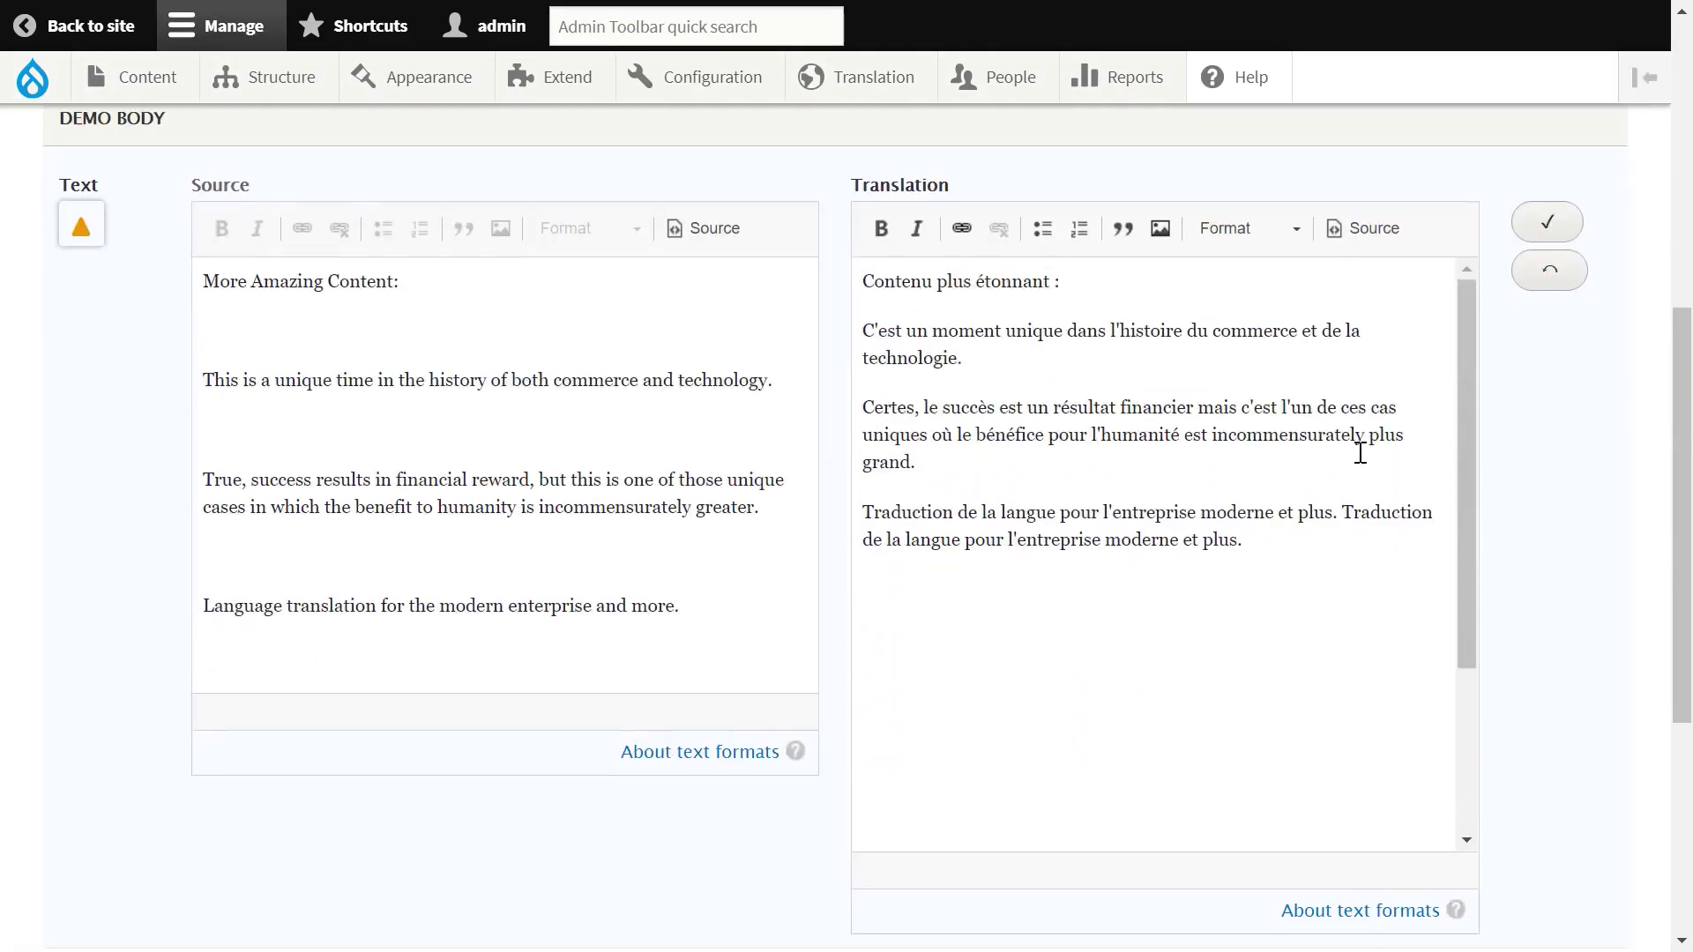
scroll(1360, 452, down, 5)
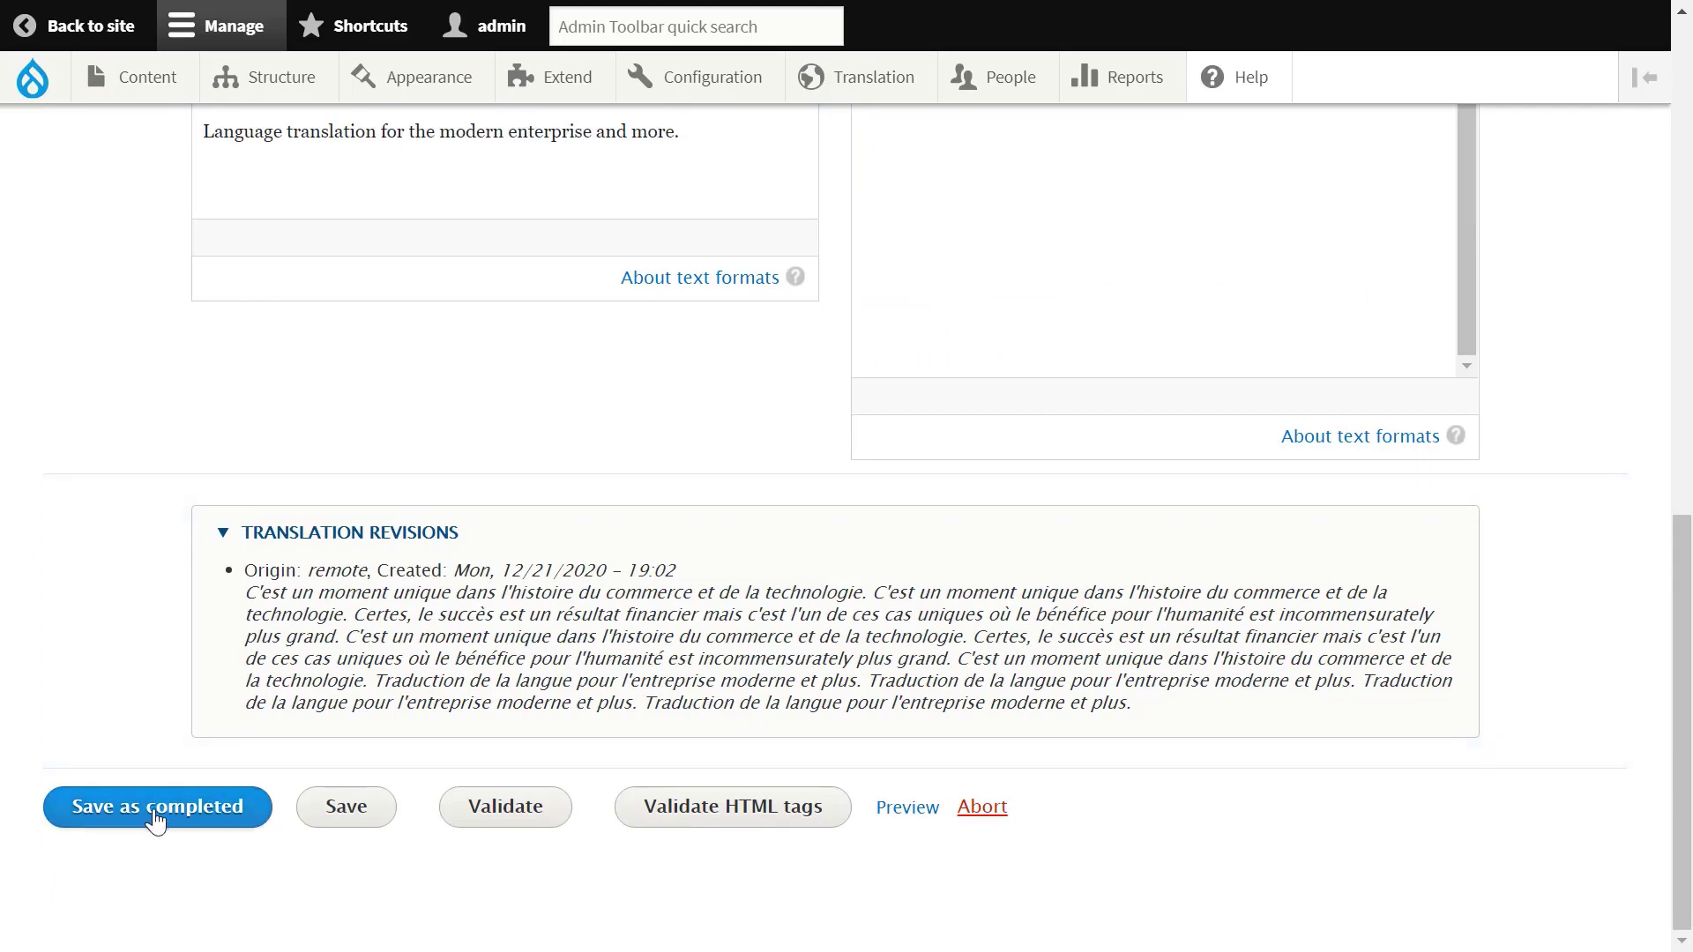
click(156, 821)
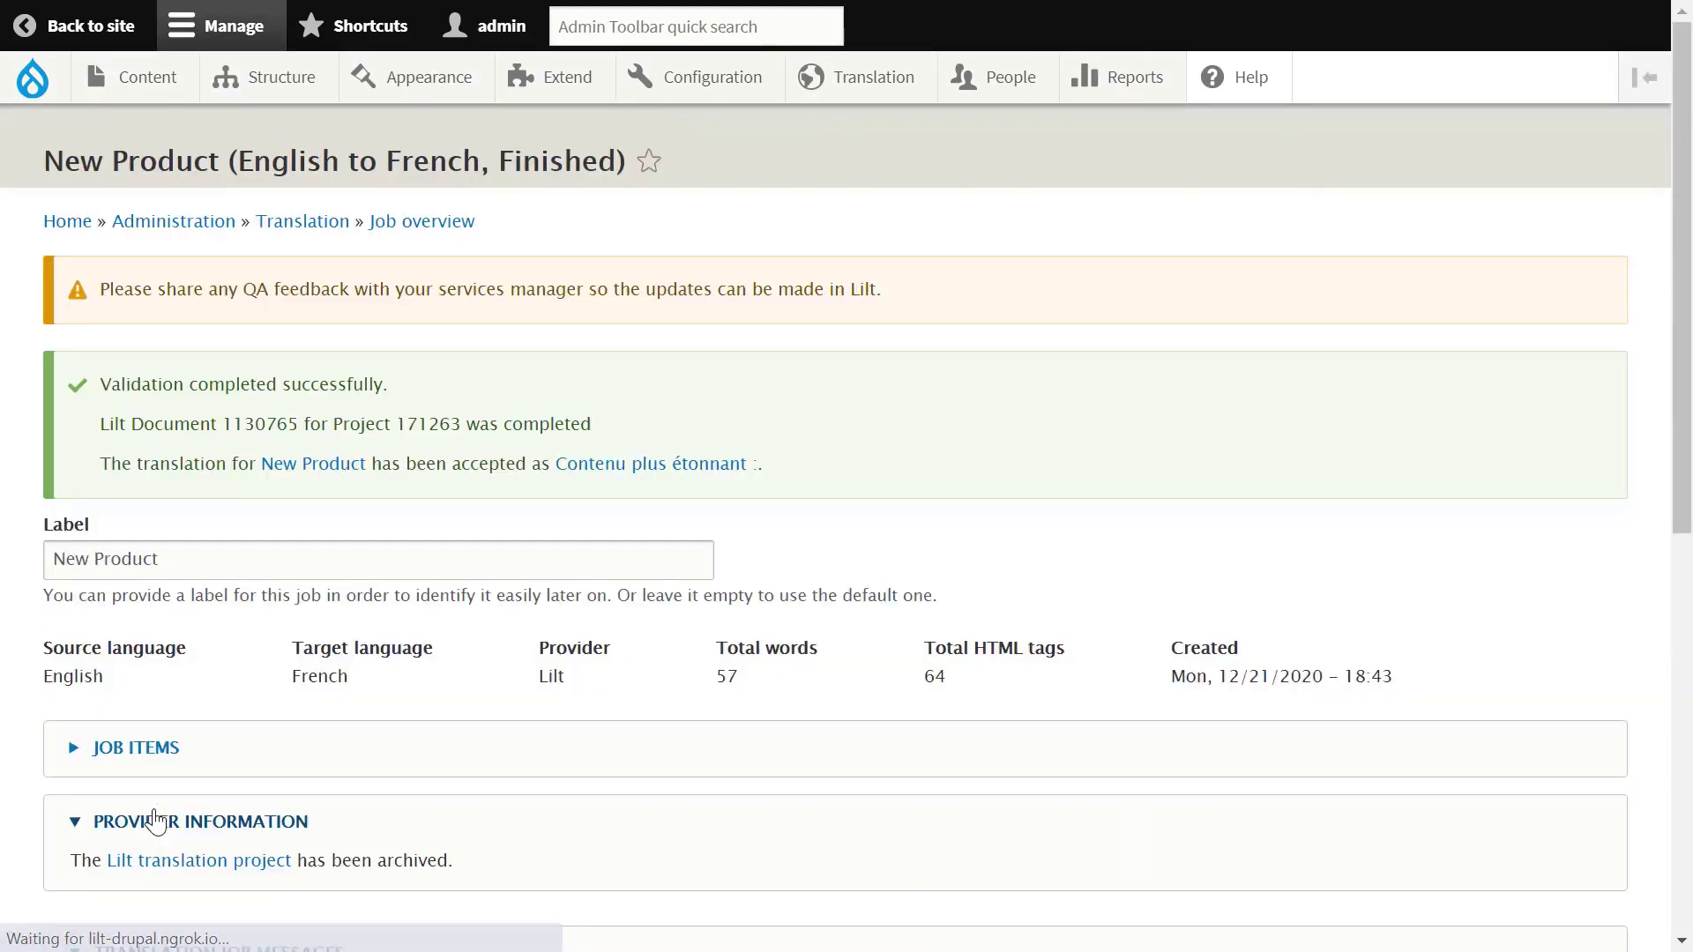
click(137, 88)
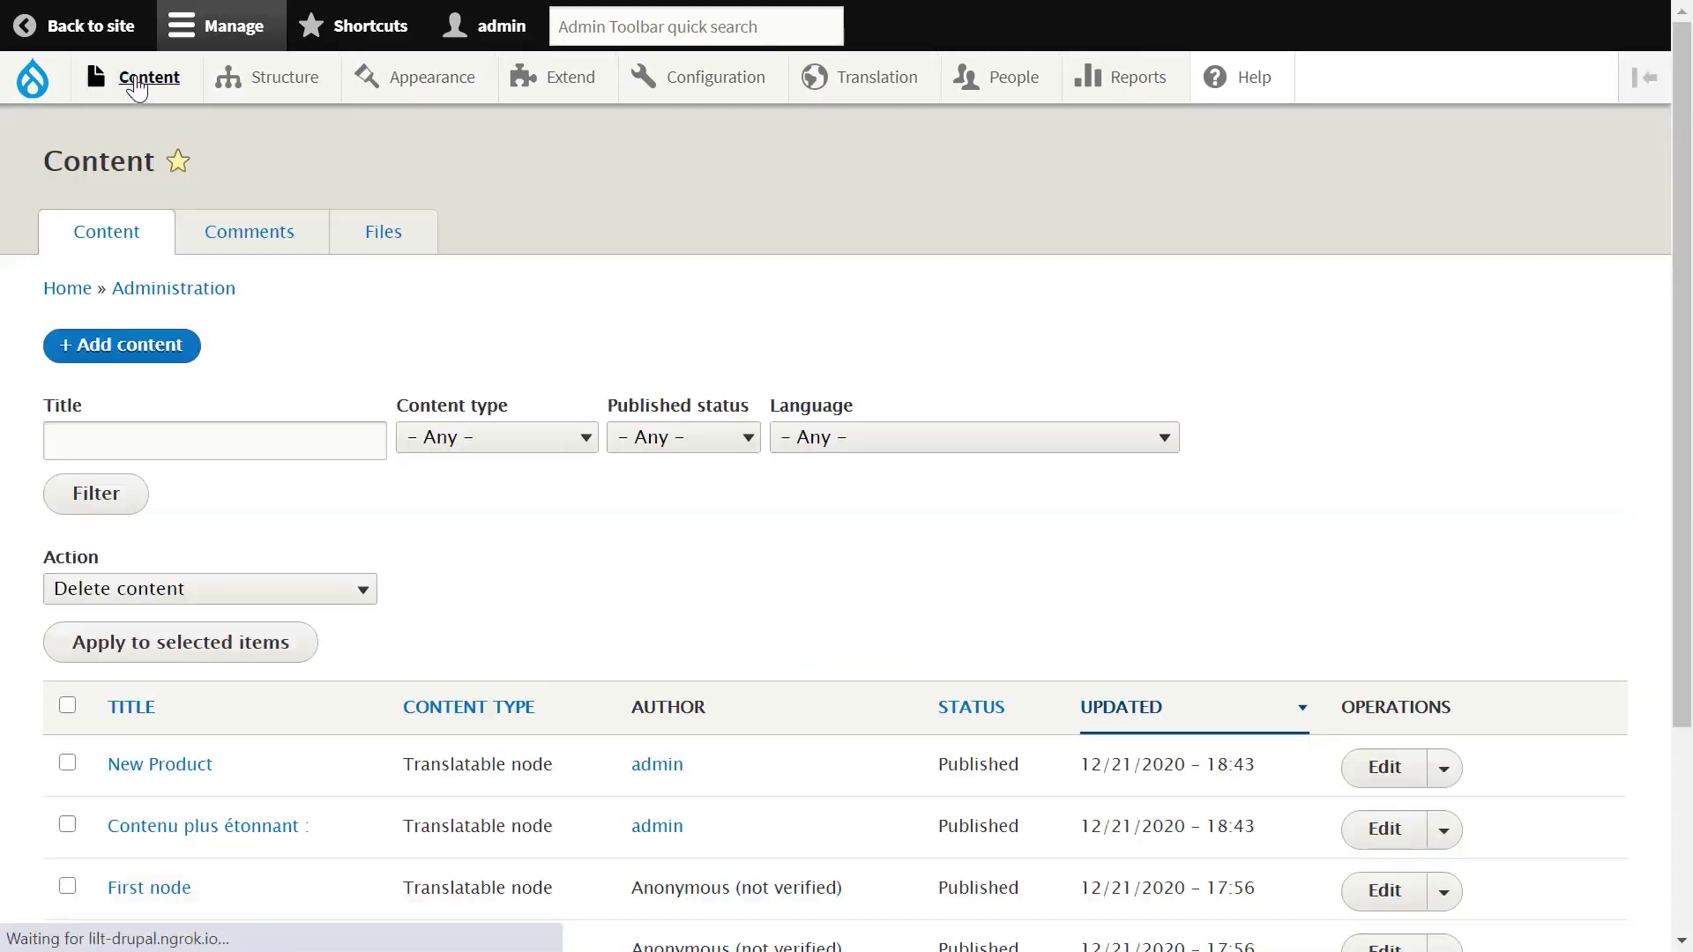
click(178, 837)
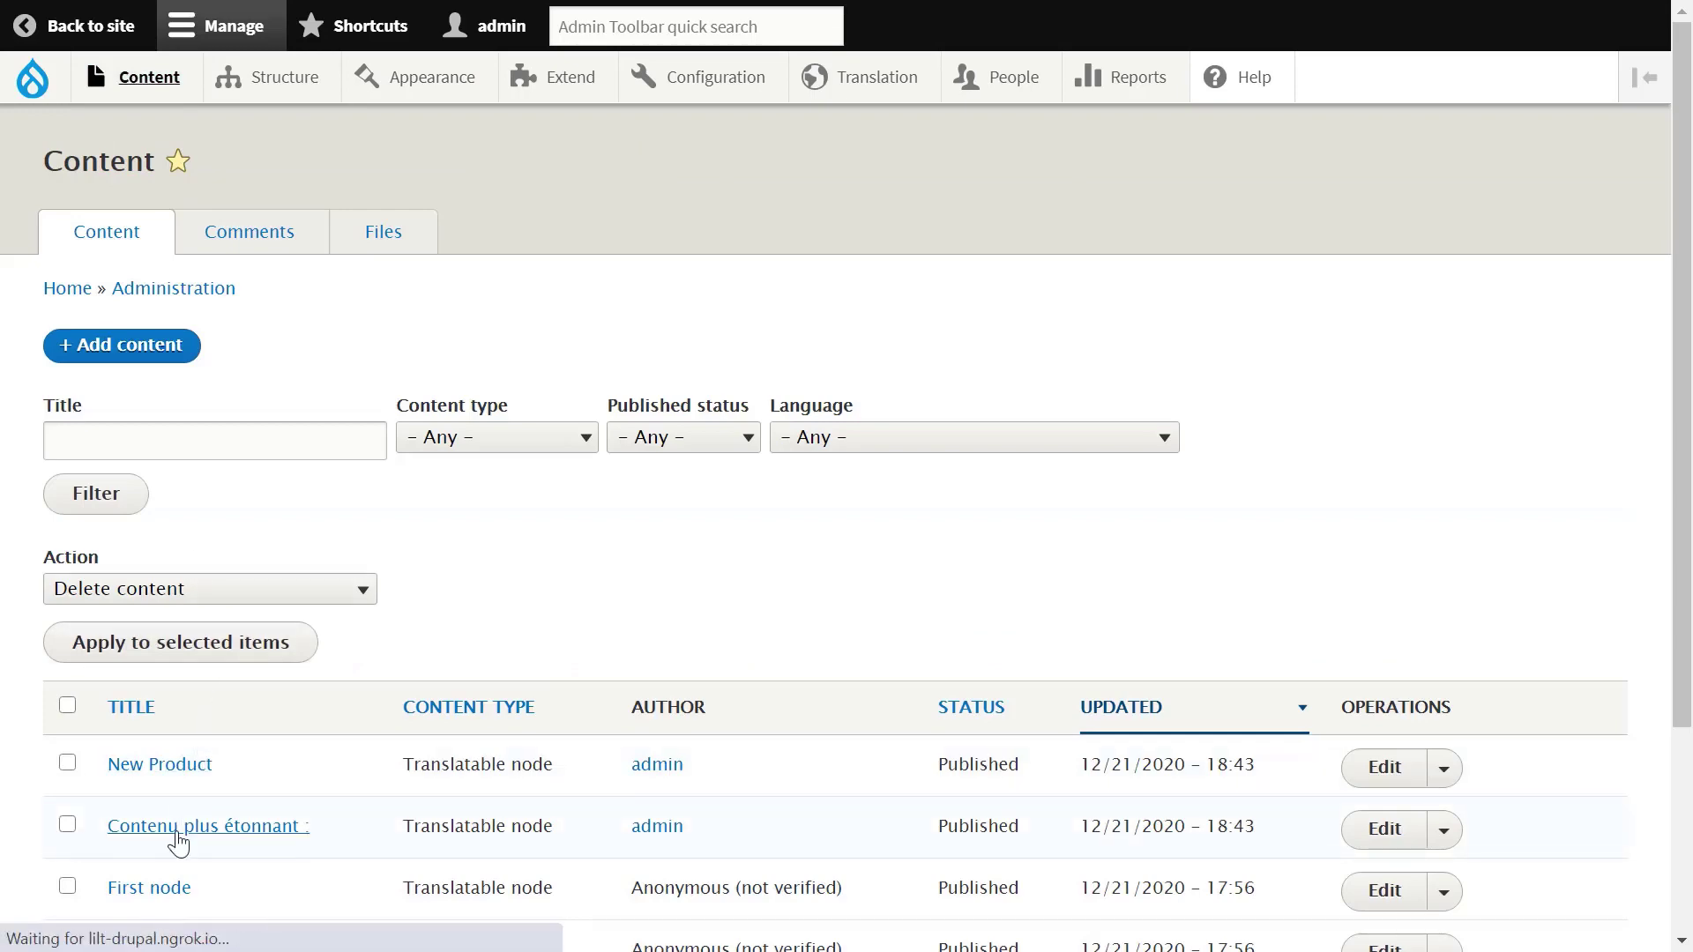